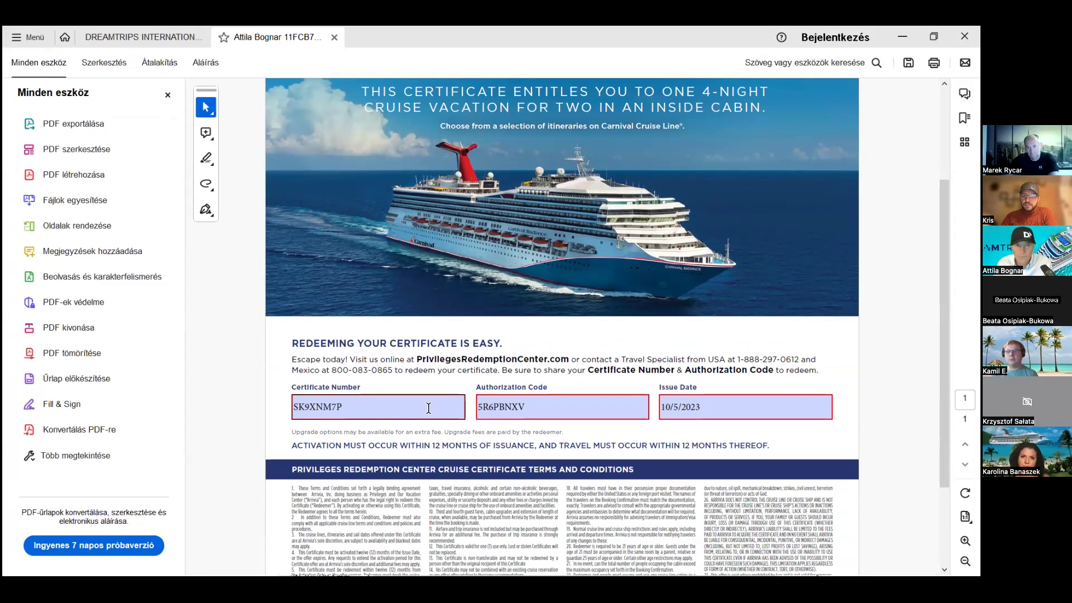
- Switch from the reviewed cruise certificate PDF to the DreamTrips voucher reply email
key("alt+Tab")
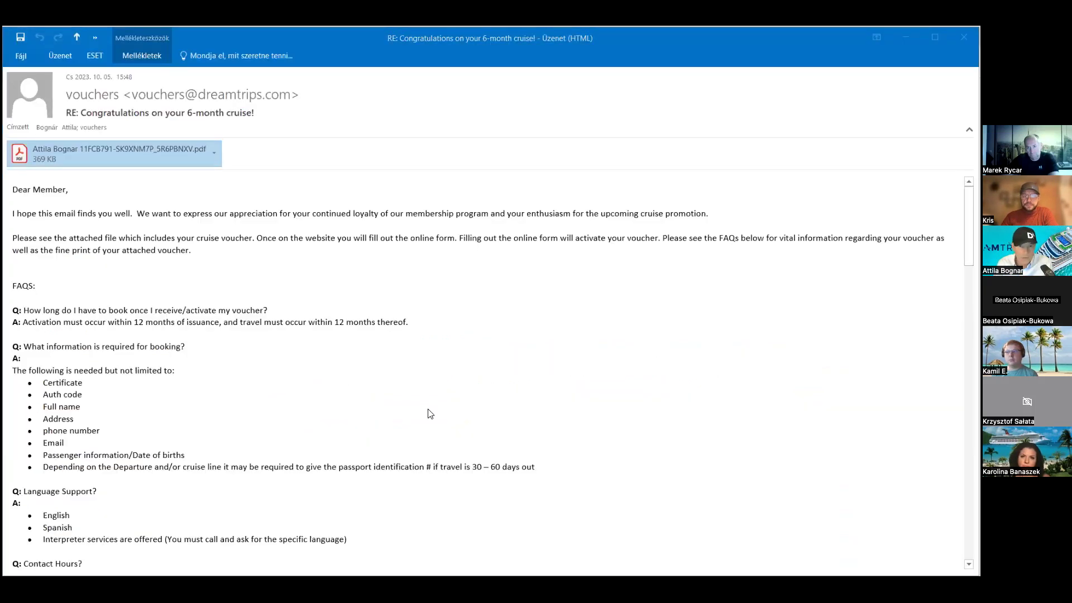
- Open the privilegesredemptioncenter.com demo link from the 6-month cruise congratulations email
key("alt+Tab")
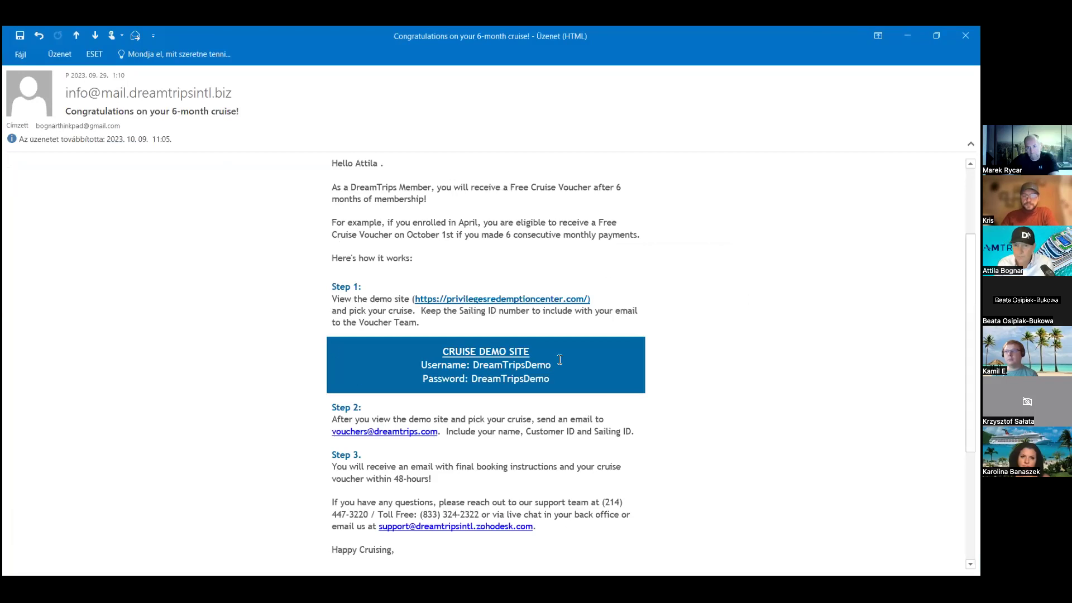
mouse_move(518, 303)
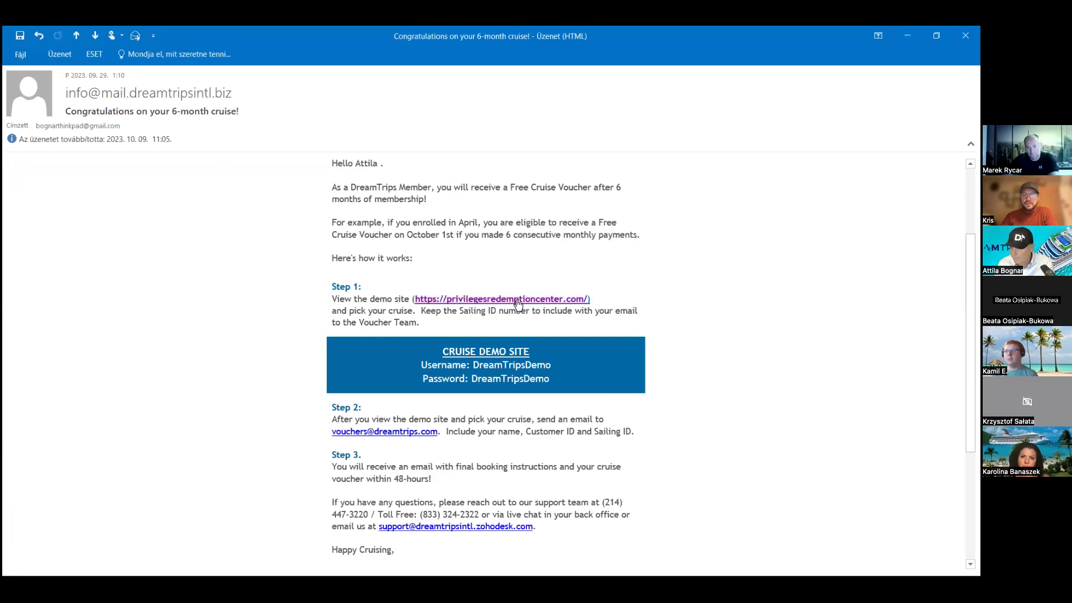
left_click(518, 303)
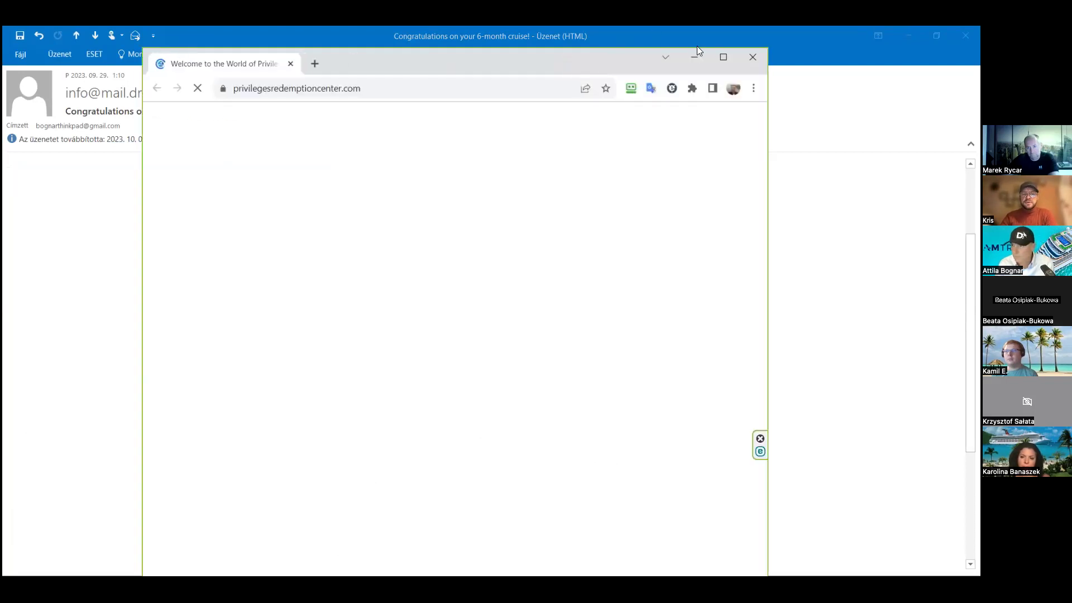
- Maximize the browser, look over the activation form, and bring up the Sign In dialog
left_click(724, 55)
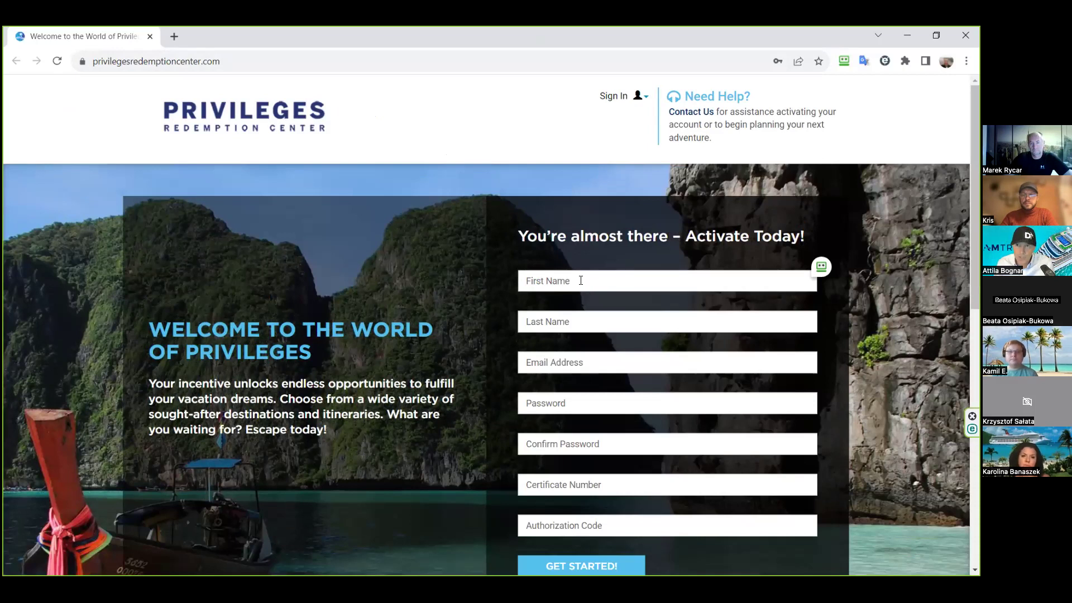
scroll(581, 280, "down", 1)
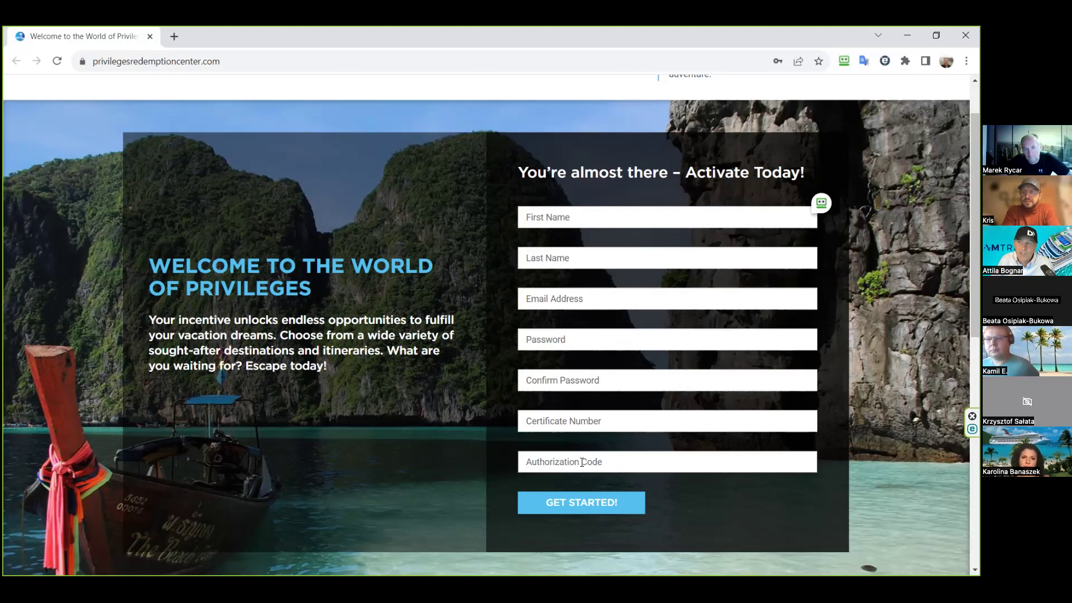
scroll(555, 167, "up", 2)
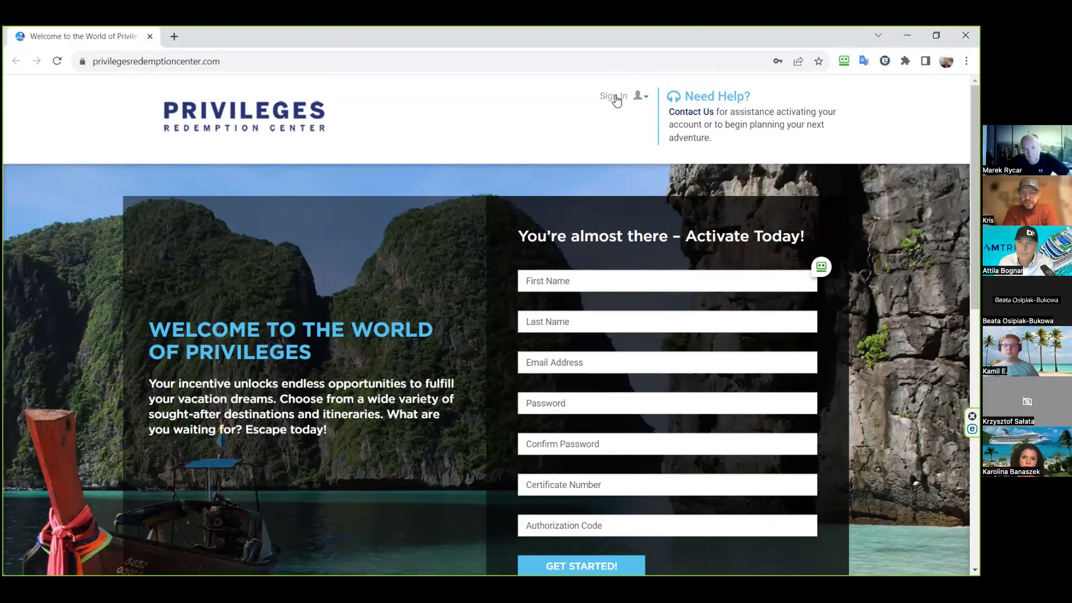
left_click(617, 100)
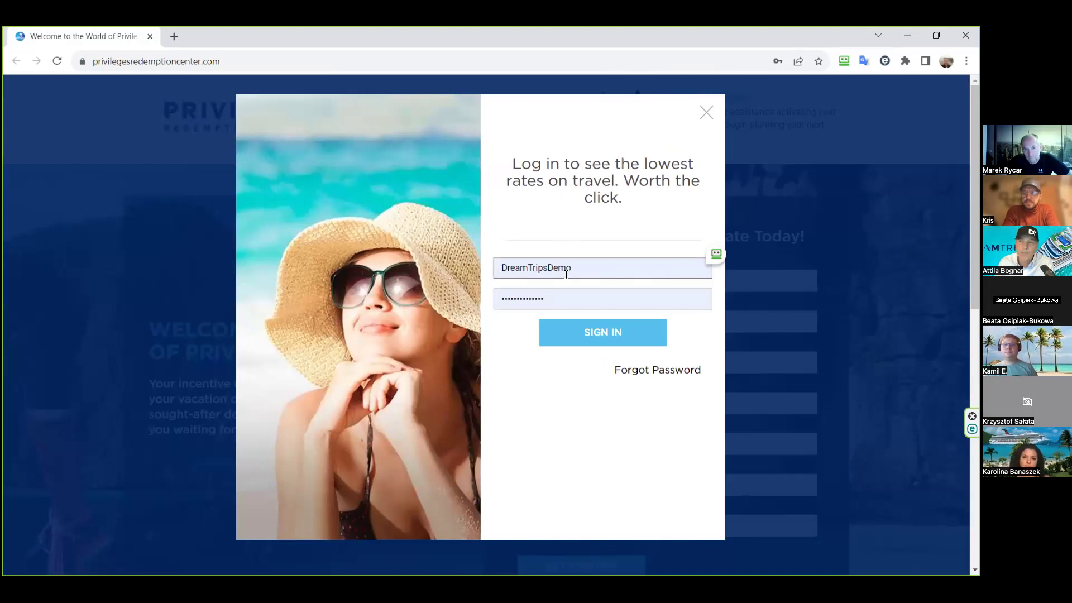
- Sign in with the demo credentials and shop the PRC- 4-NIGHT OCEAN ADVENTURE certificate
left_click(616, 338)
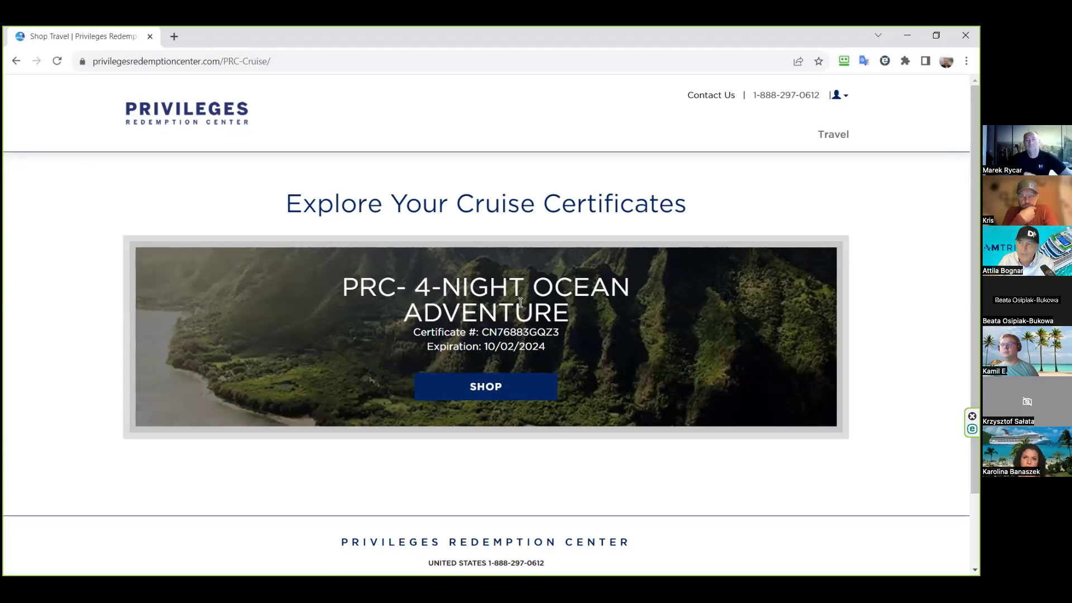
left_click(509, 395)
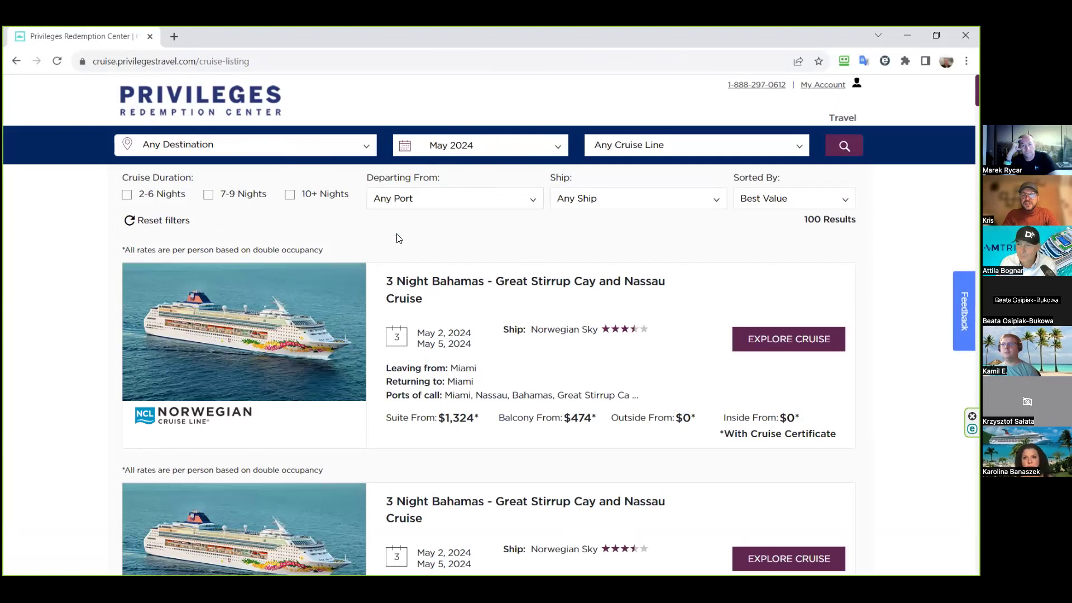
- Expand the Any Destination filter on the 100-result May 2024 cruise listing
left_click(363, 147)
- Select Europe, Europe Mediterranean and Europe Northern as cruise destinations
scroll(282, 227, "down", 5)
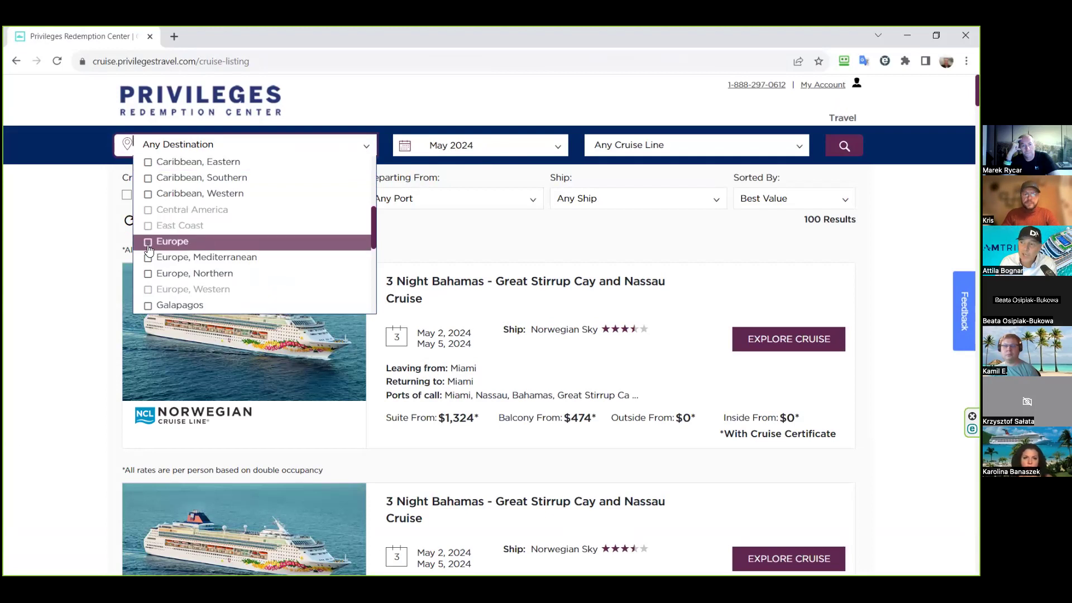
left_click(149, 242)
left_click(148, 258)
left_click(148, 273)
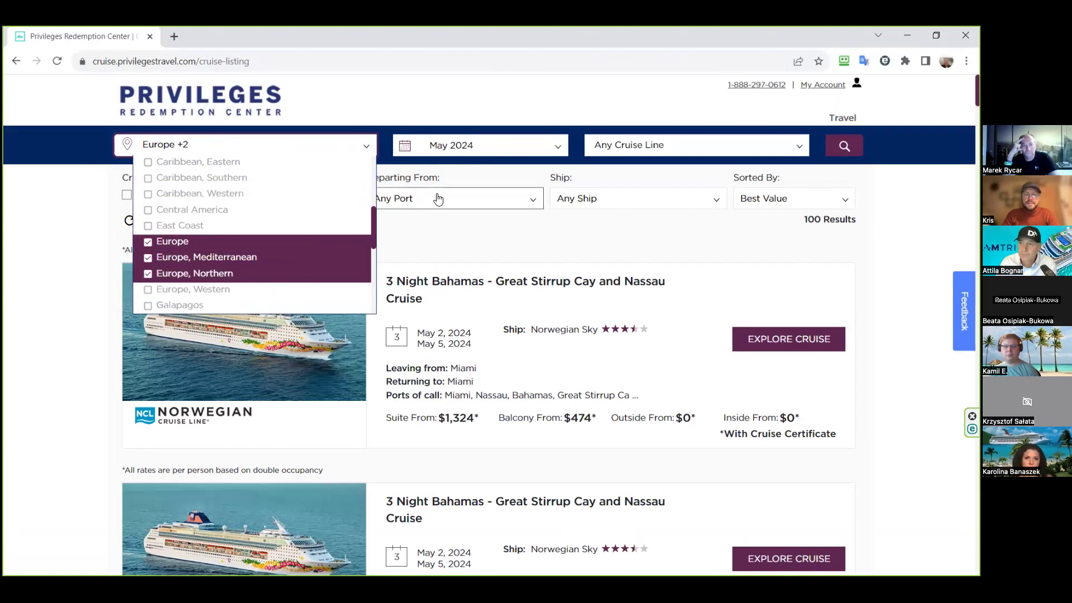
- Change the sailing month from May 2024 to Feb 2024
left_click(549, 148)
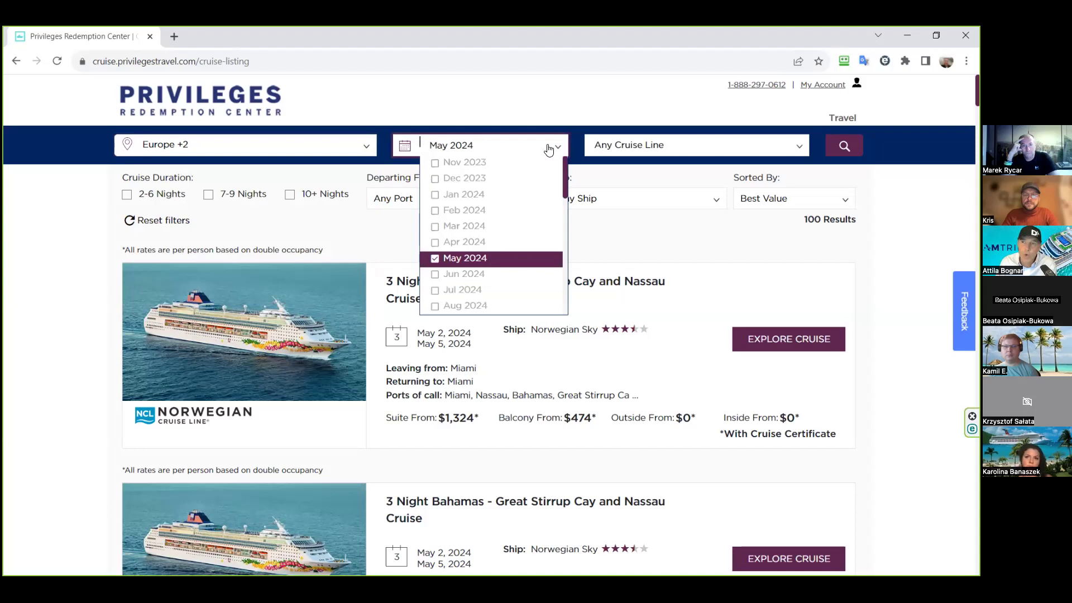
left_click(437, 263)
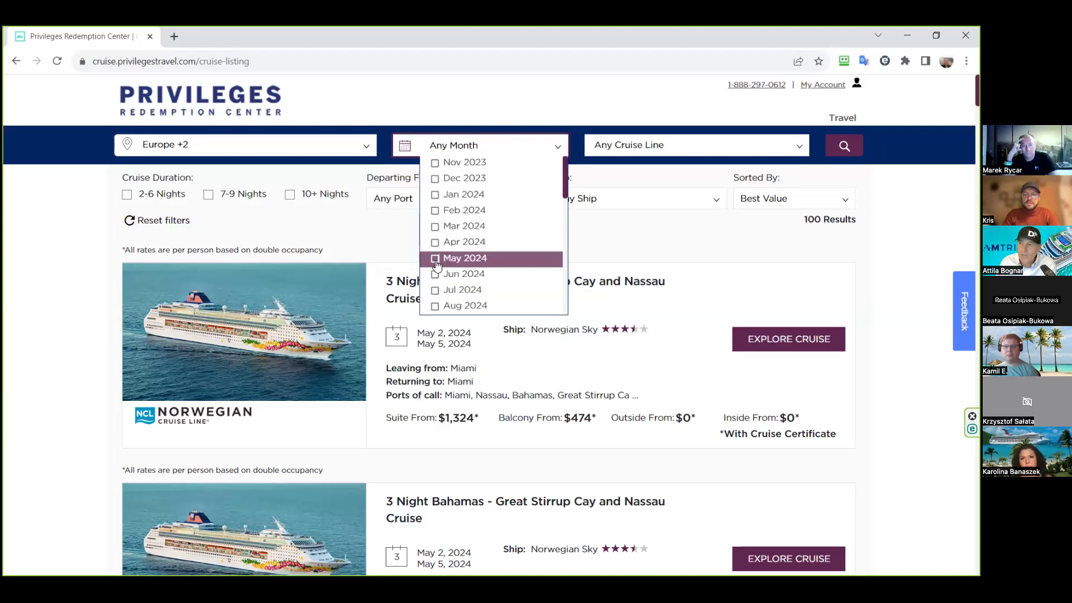
left_click(437, 215)
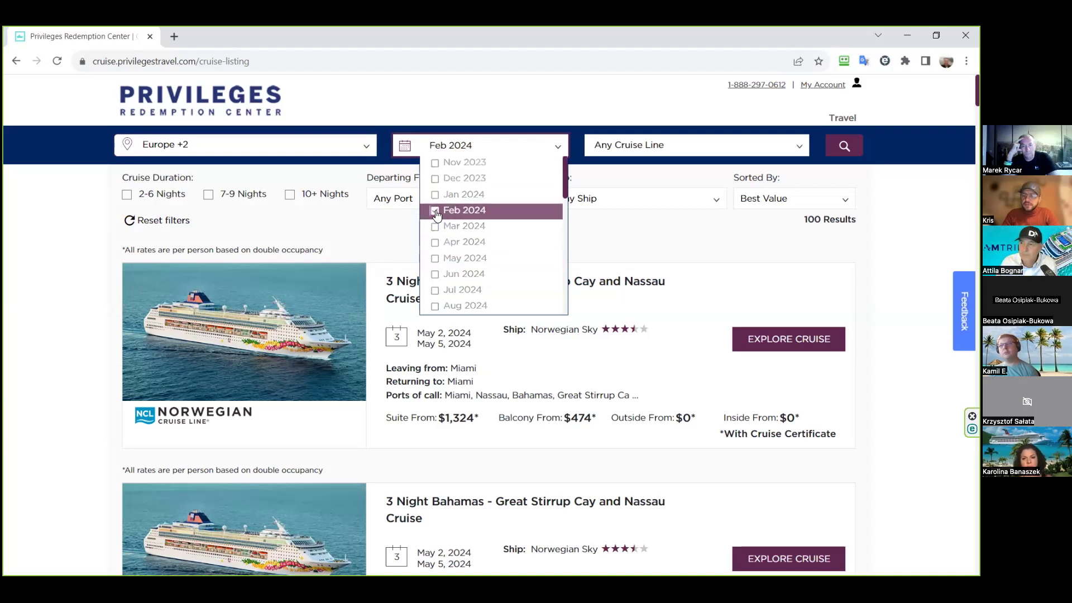
left_click(539, 104)
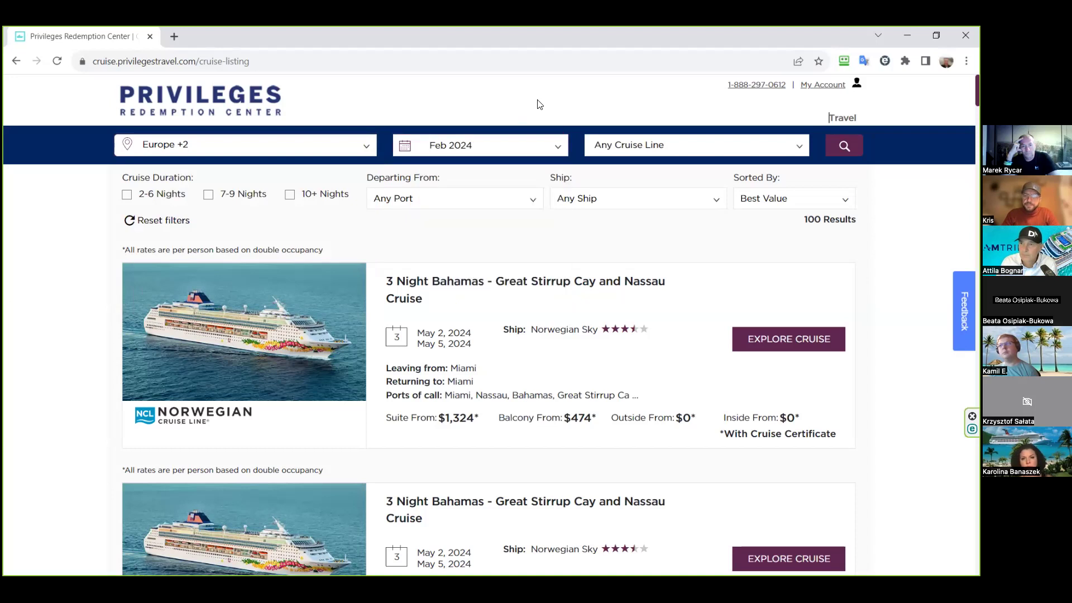
- Sort results by Price Low to High and run the search
left_click(805, 207)
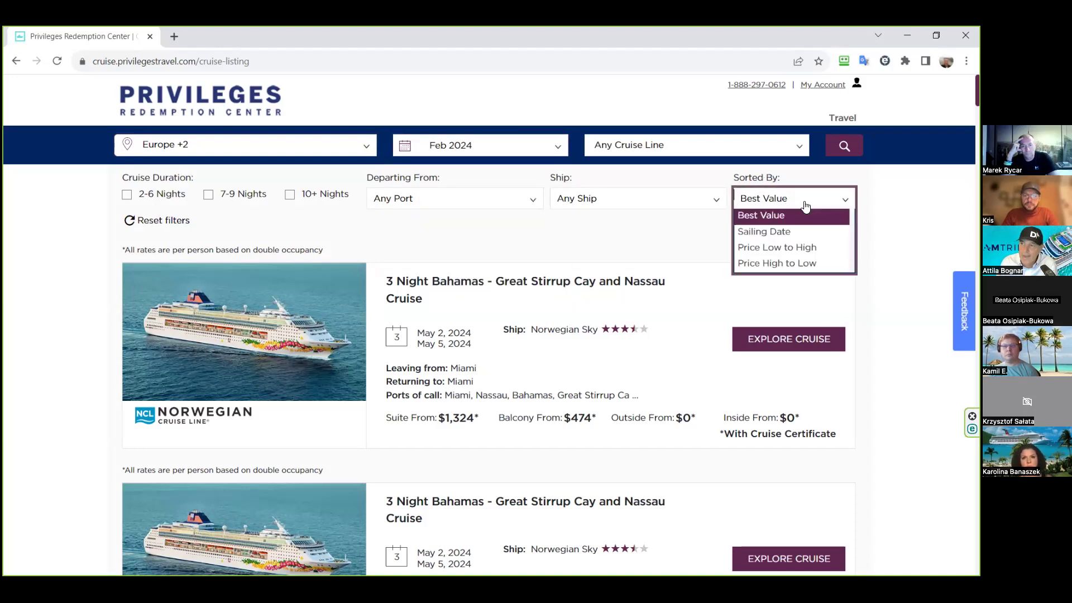
left_click(789, 250)
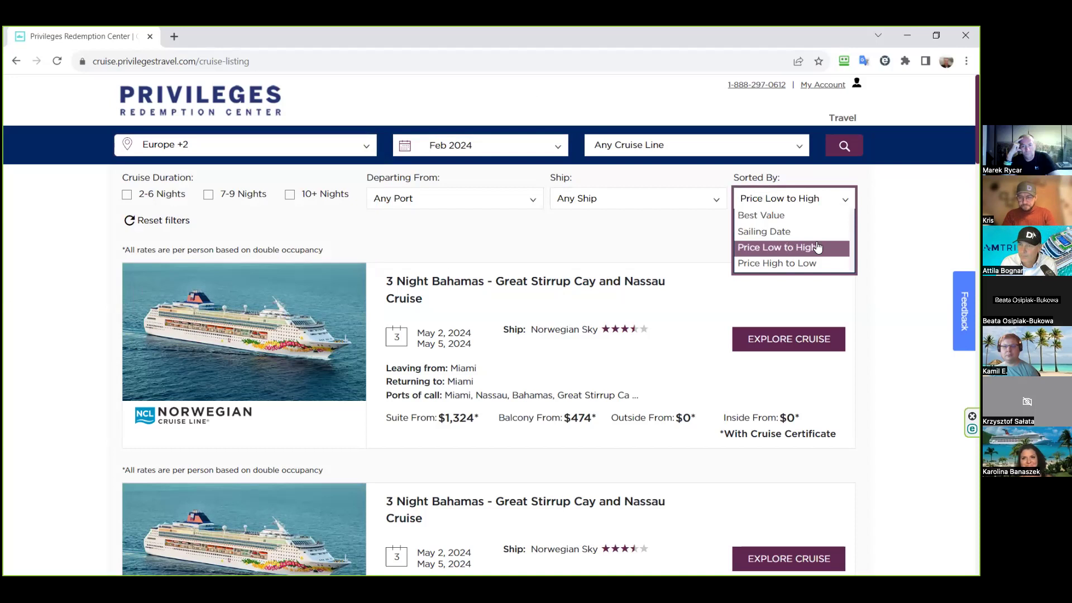
left_click(844, 247)
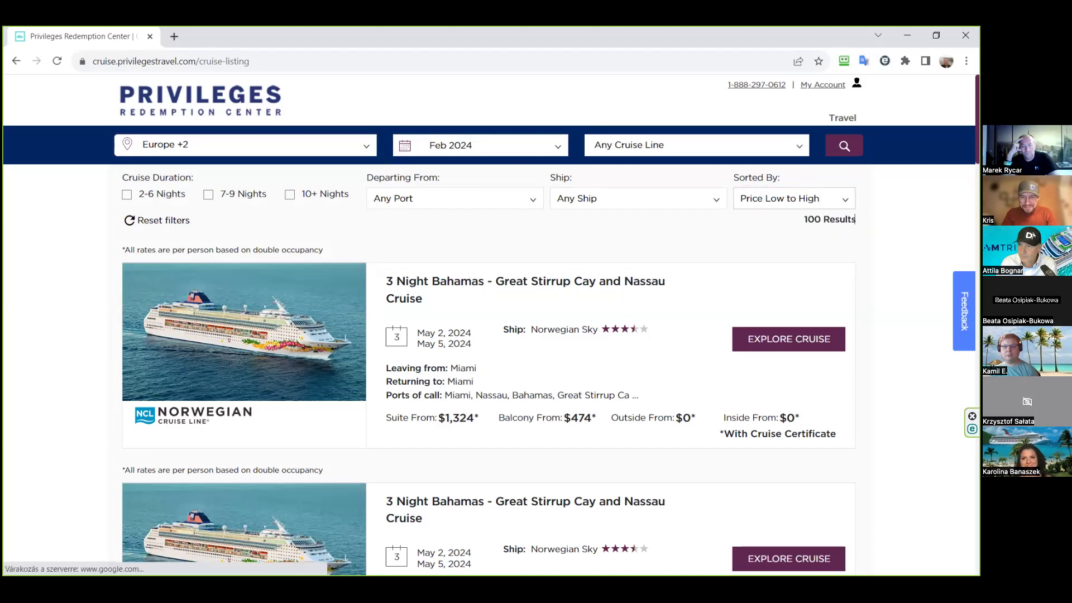
left_click(844, 147)
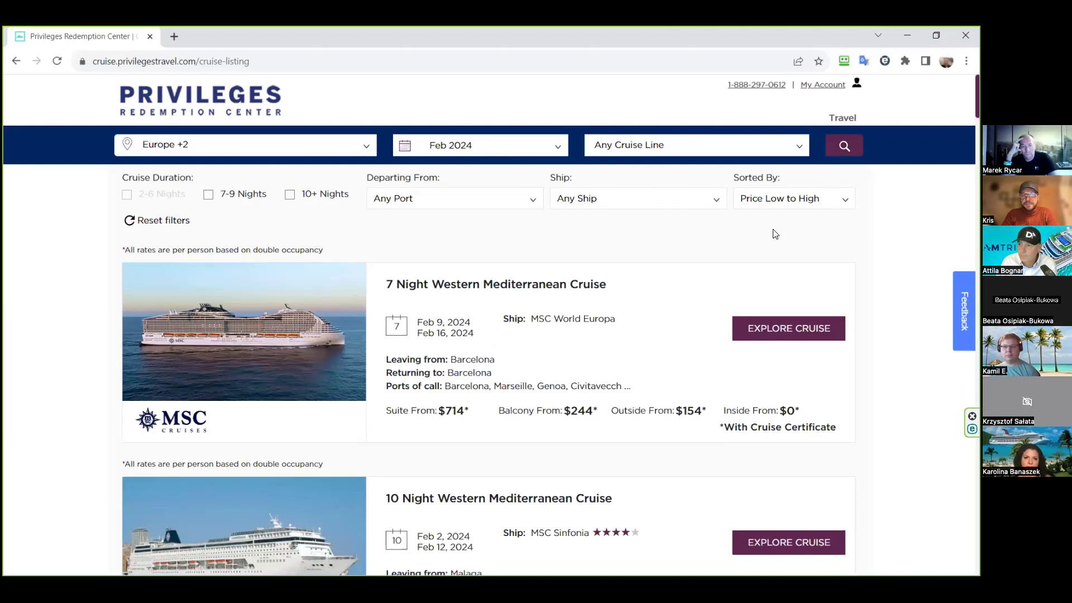
- Open details for the Feb 9–16, 2024 MSC World Europa 7 Night Western Mediterranean cruise
scroll(743, 260, "down", 4)
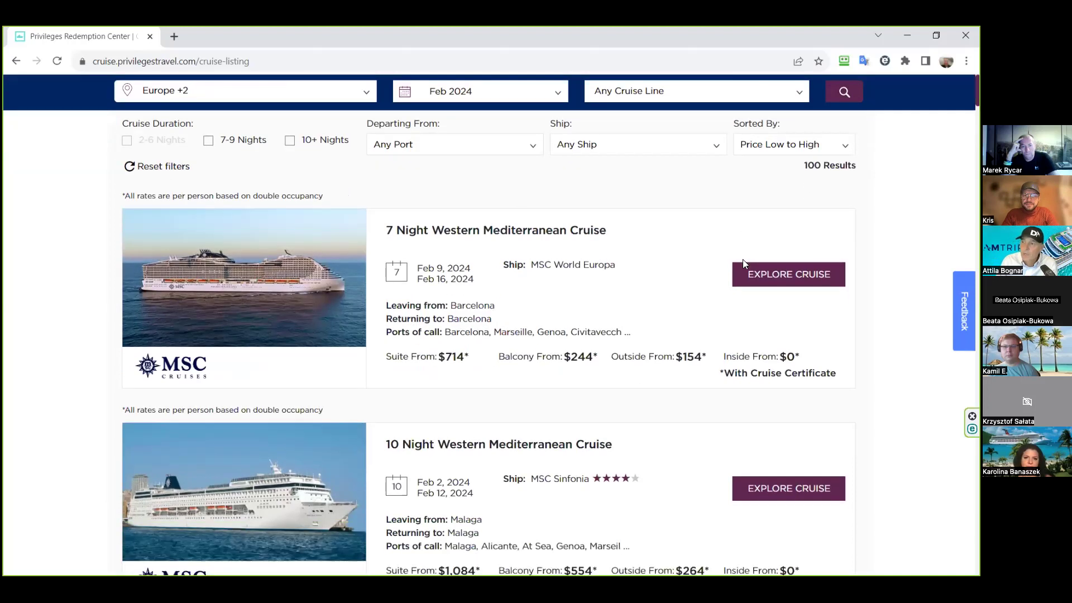
scroll(744, 262, "down", 1)
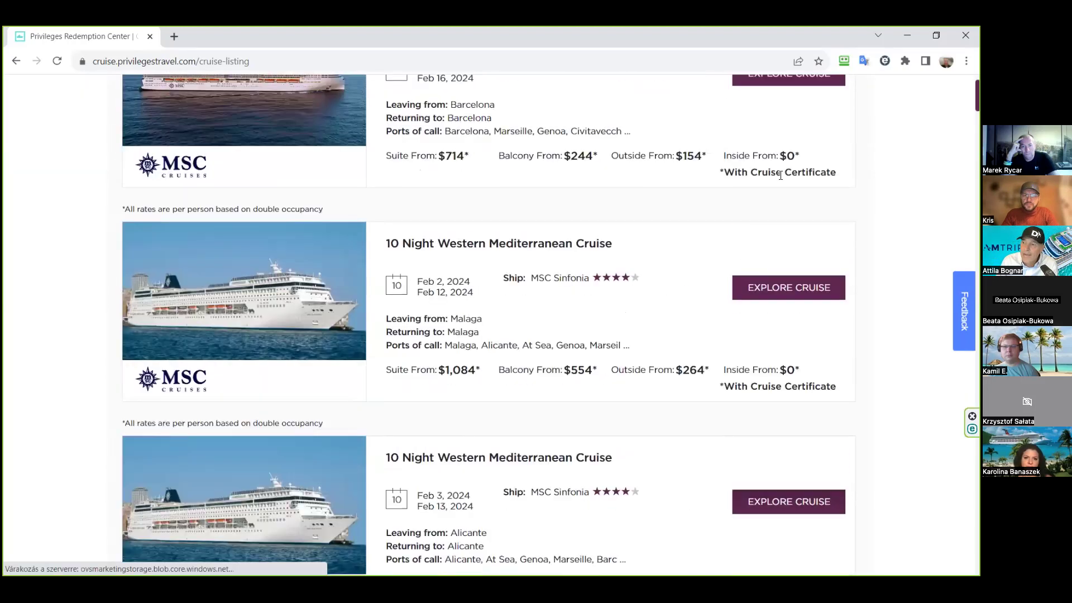
scroll(791, 177, "down", 20)
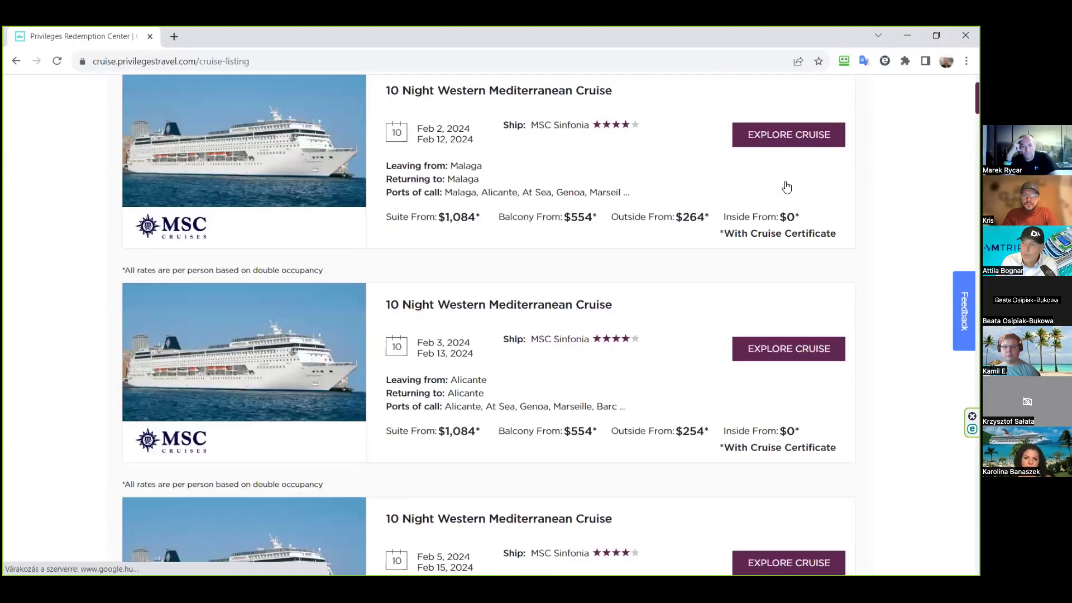
scroll(785, 184, "down", 20)
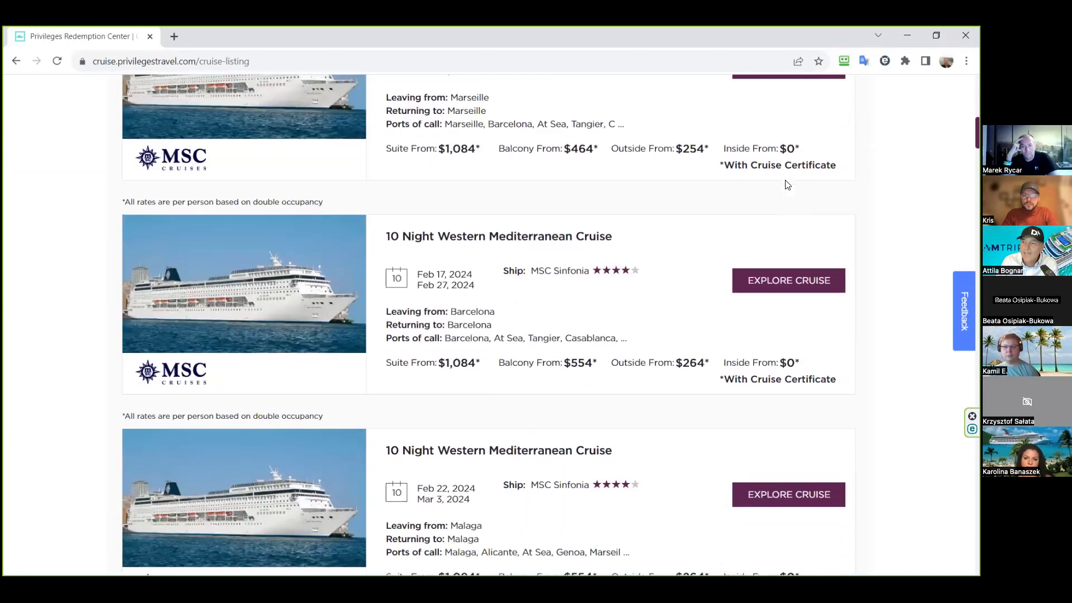
scroll(787, 184, "down", 4)
scroll(787, 184, "up", 20)
scroll(787, 184, "up", 15)
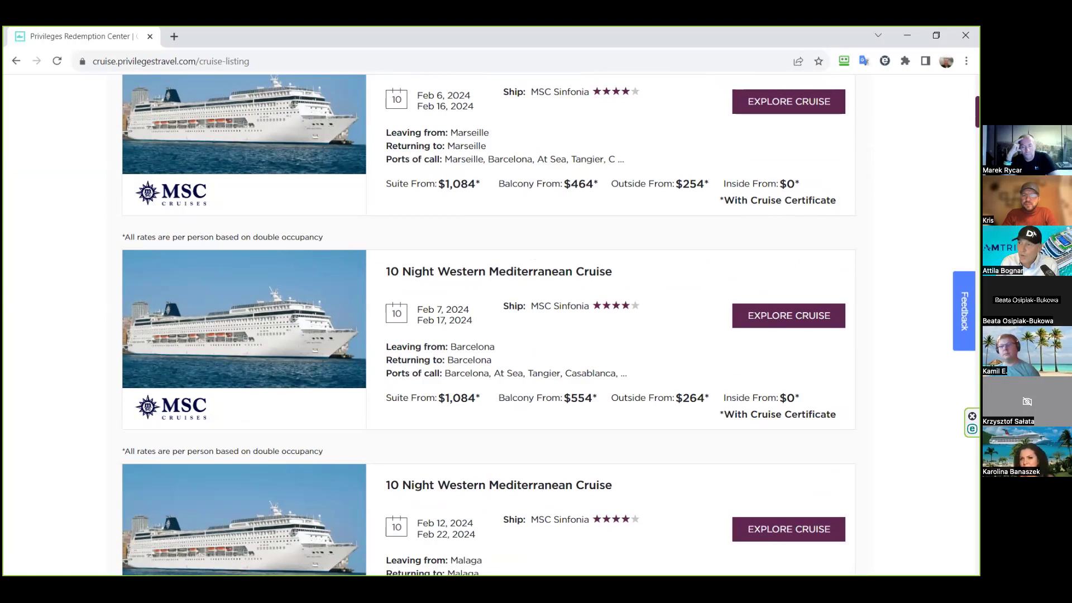
scroll(632, 299, "up", 10)
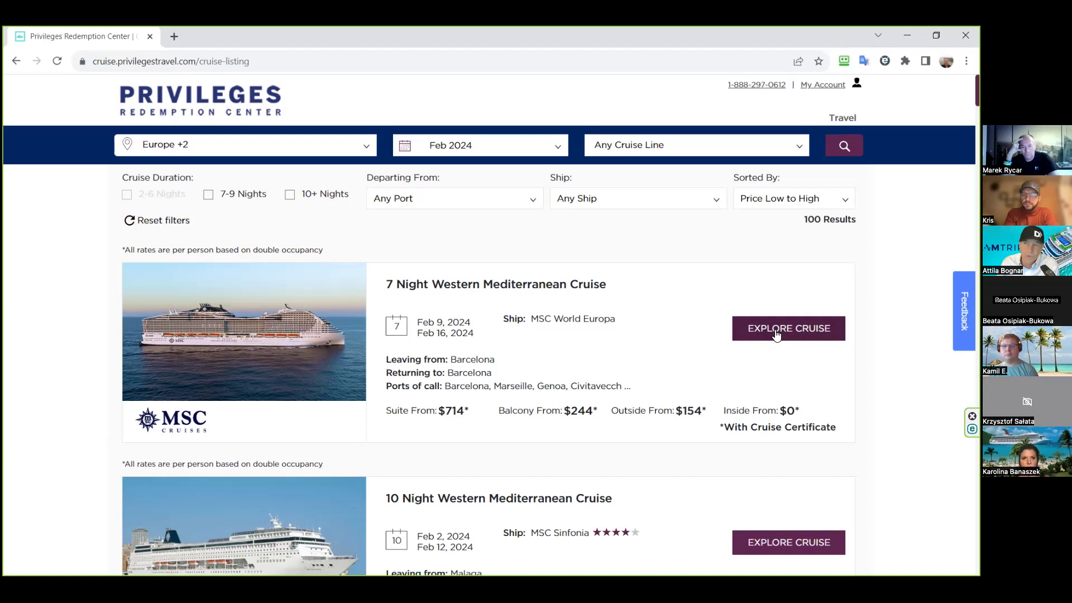
left_click(776, 334)
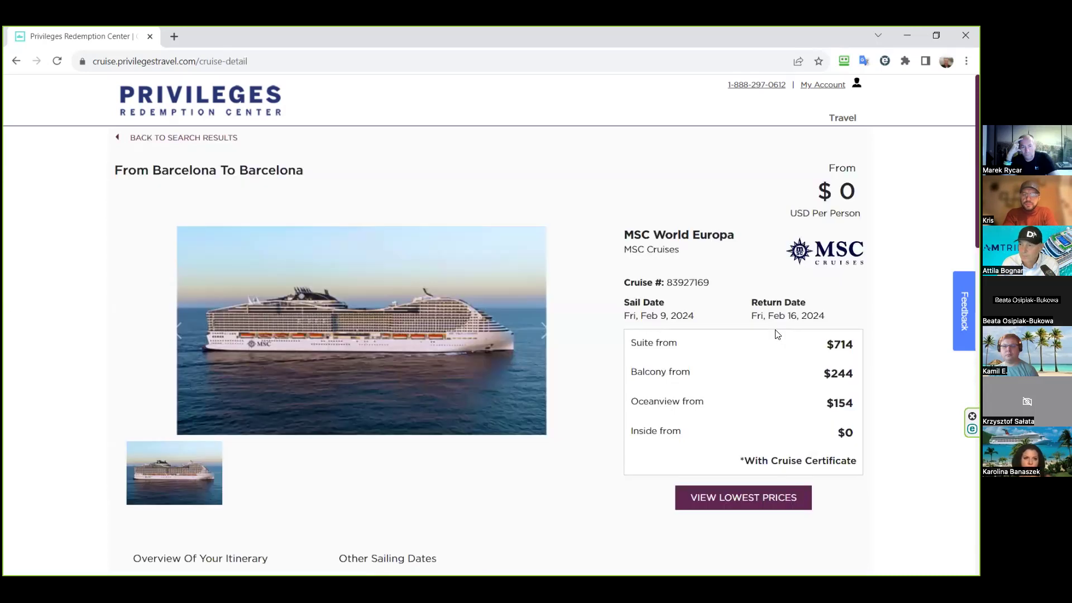
- Check the $0 inside to $714 suite fares, then load the lowest room prices
scroll(775, 333, "down", 3)
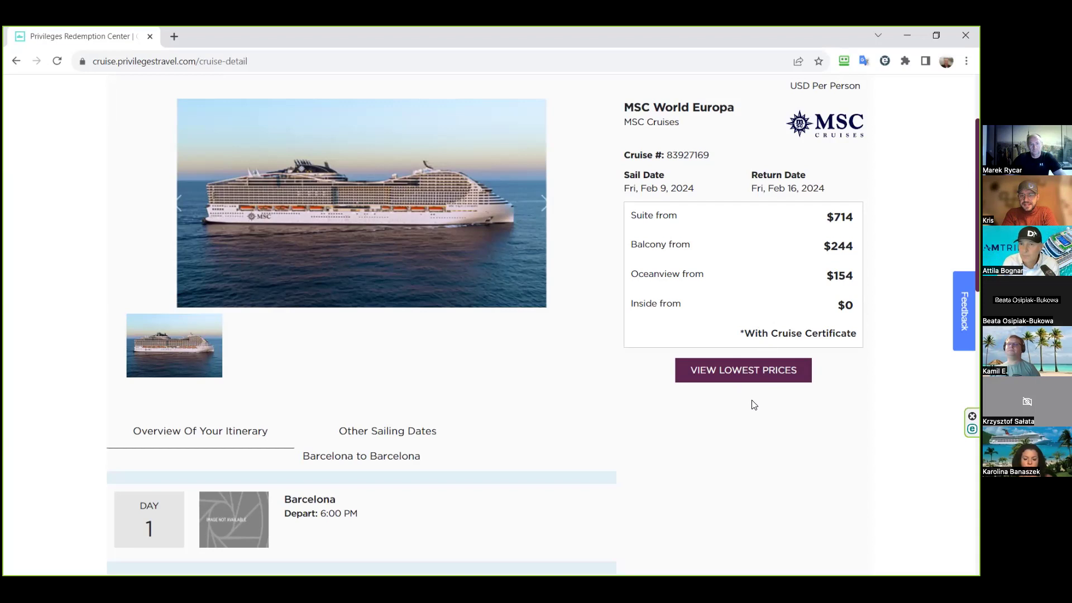
left_click(742, 372)
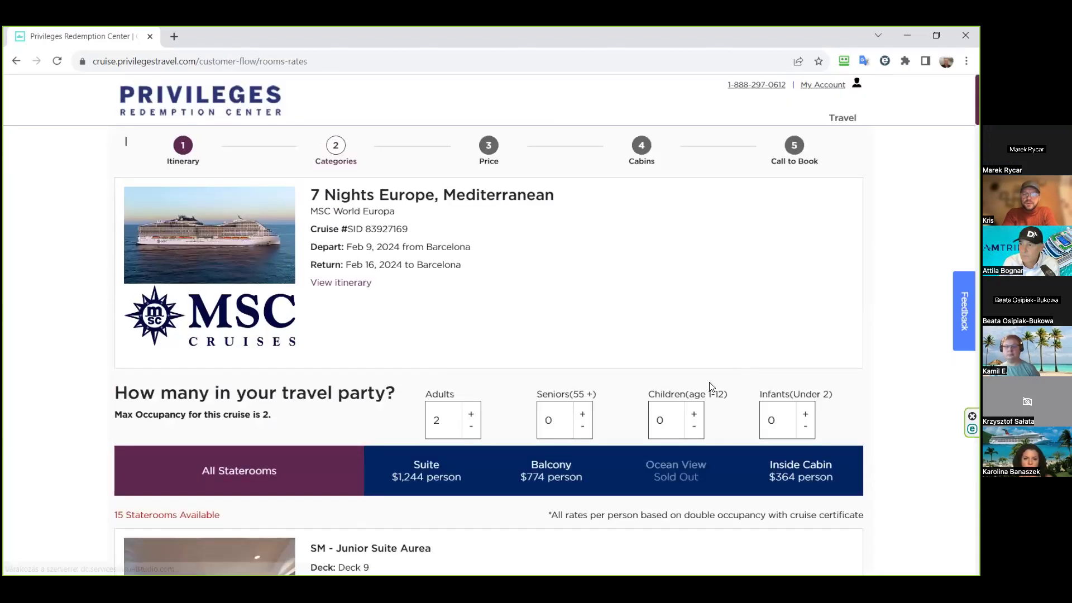
- Review stateroom rates: Suite $1,244, Balcony $774, Inside $364, Ocean View sold out
scroll(709, 382, "down", 3)
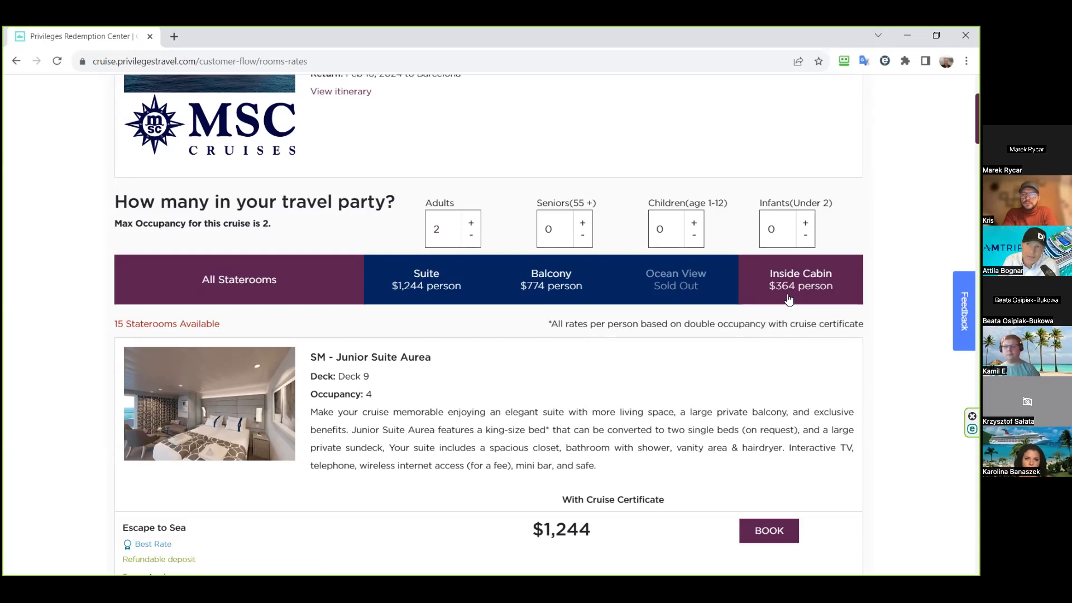
scroll(789, 300, "up", 3)
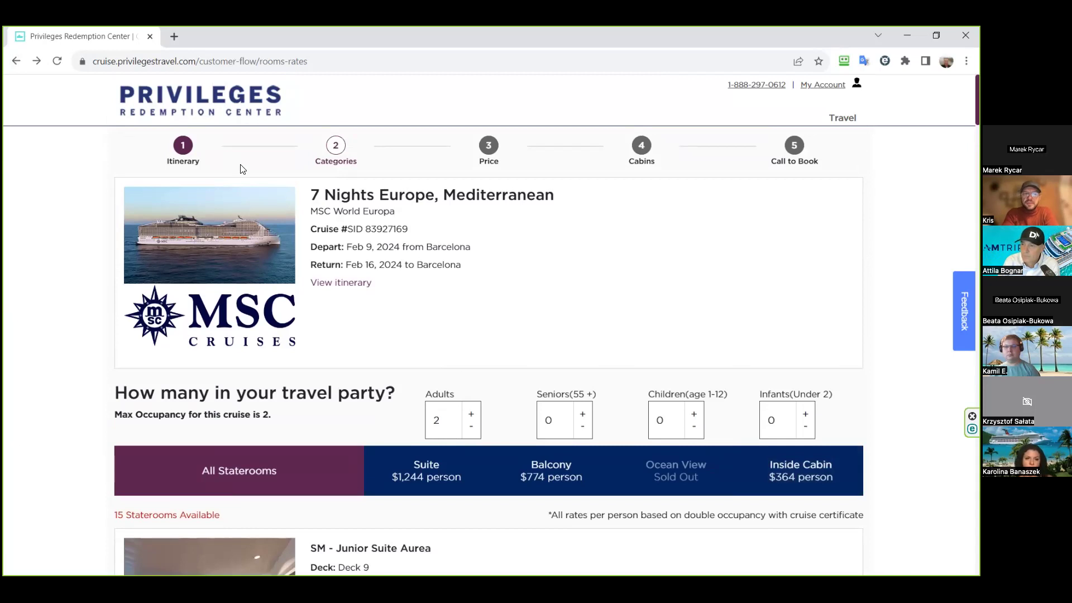
- Return to the search results and scroll to the Feb 16–26 MSC Sinfonia Marseille cruise
left_click(17, 62)
left_click(202, 143)
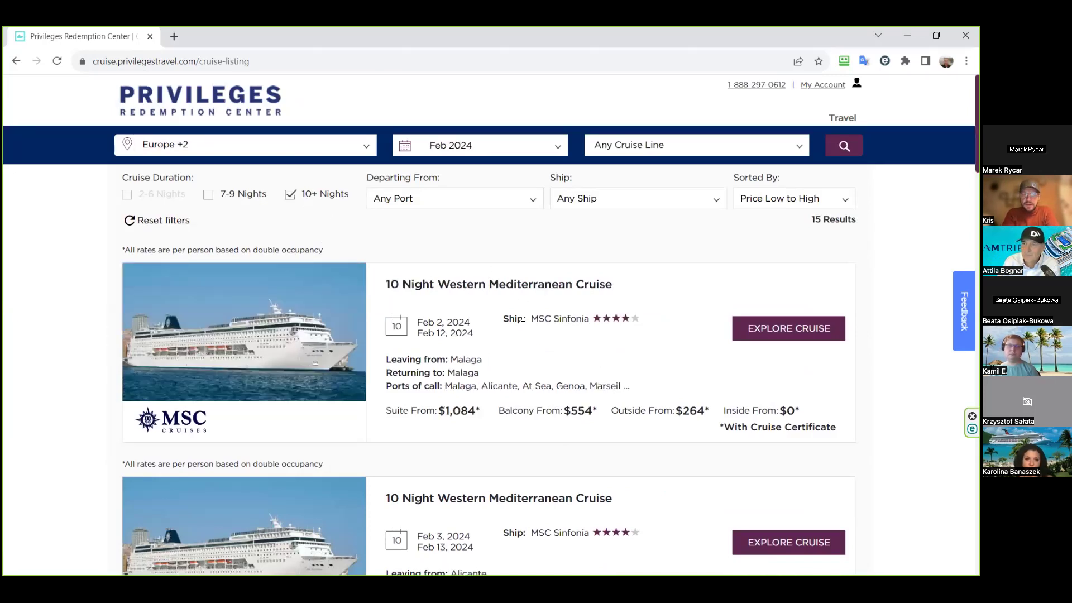
scroll(523, 317, "down", 3)
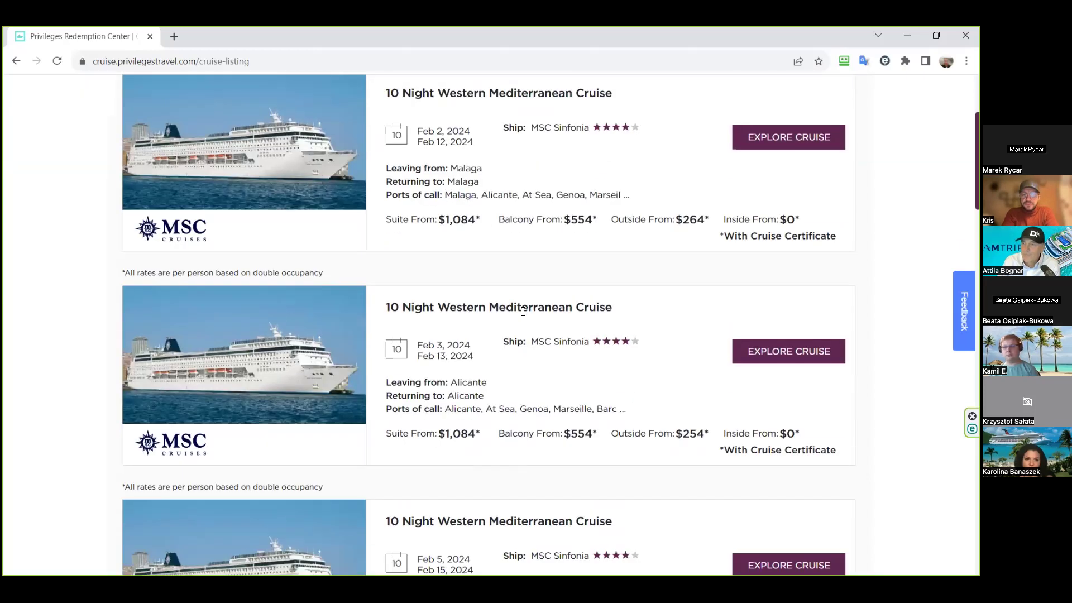
scroll(413, 235, "down", 3)
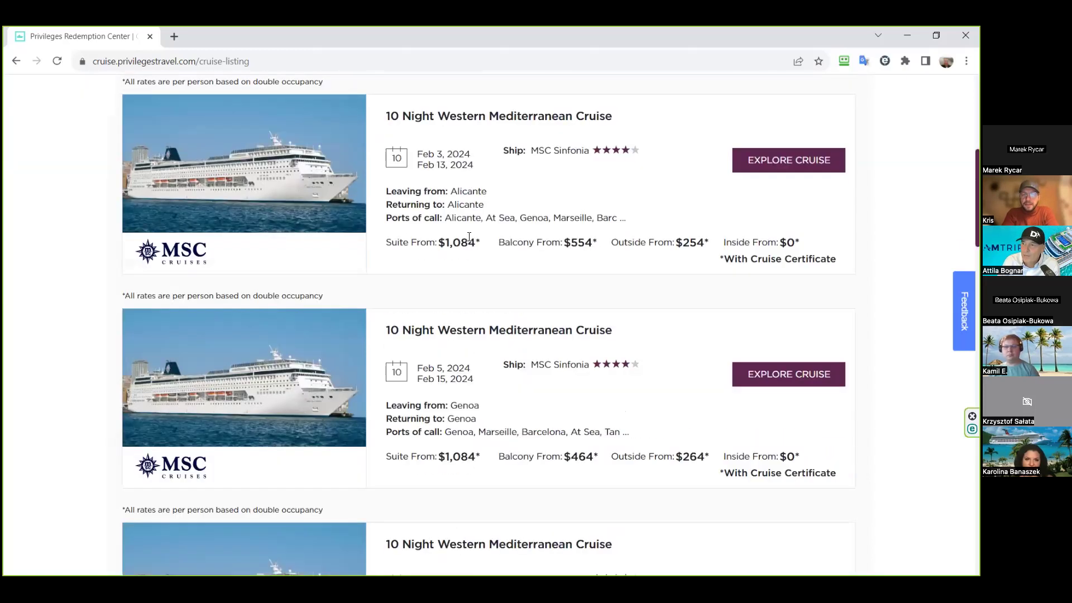
scroll(469, 236, "down", 8)
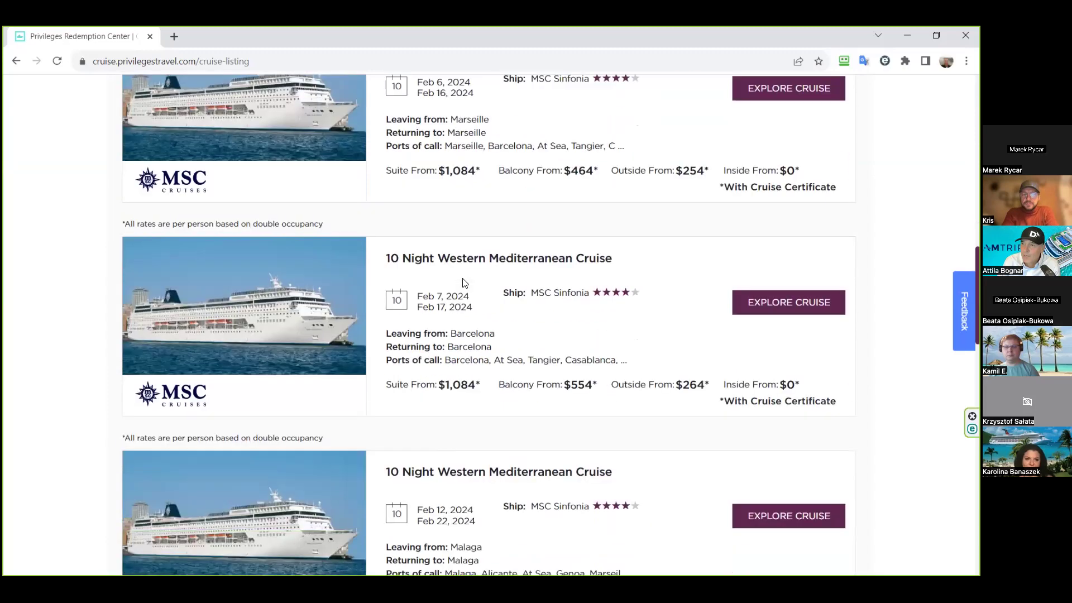
scroll(462, 283, "down", 7)
scroll(462, 283, "down", 6)
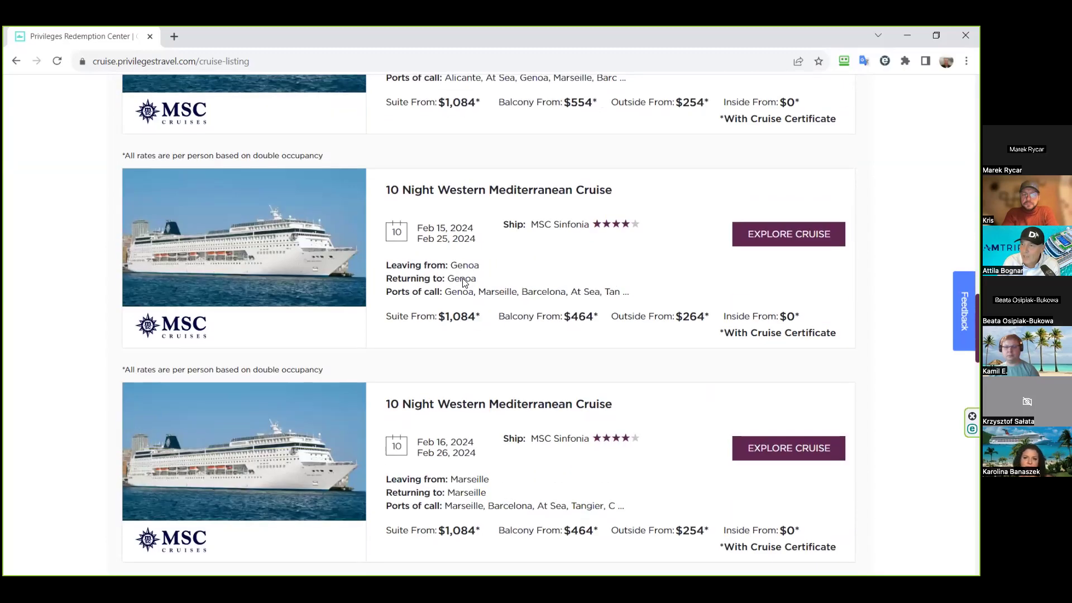
scroll(462, 282, "down", 3)
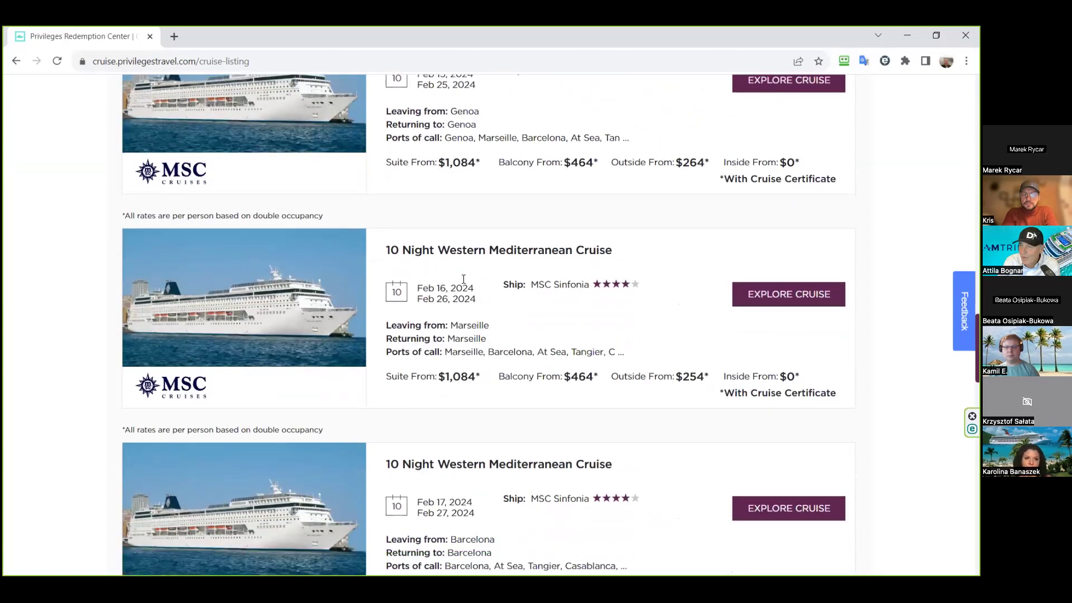
scroll(463, 279, "down", 1)
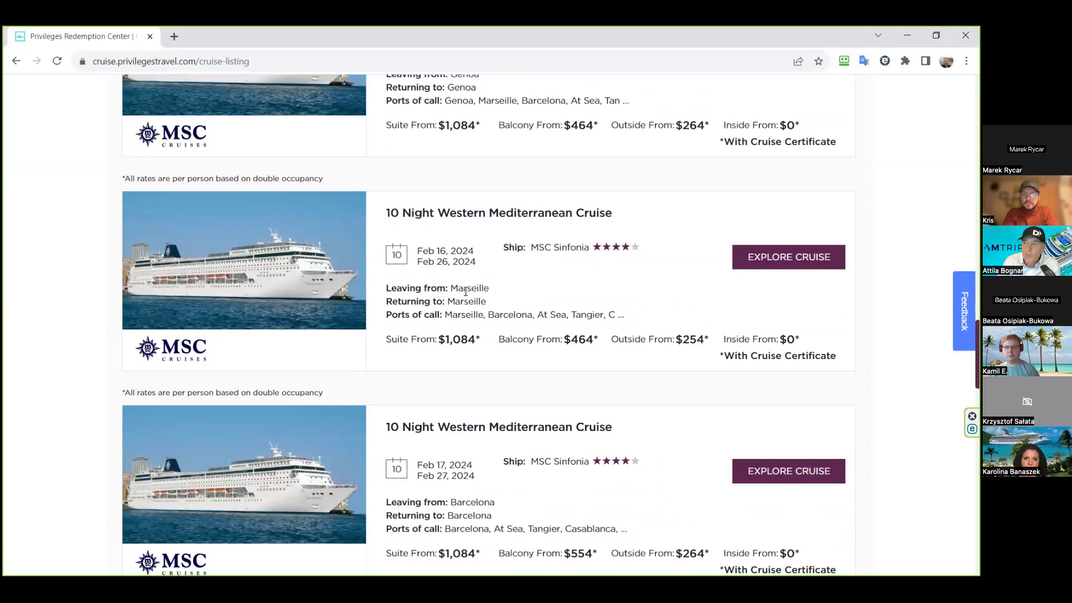
- Open the Feb 16–26 MSC Sinfonia Marseille cruise's lowest prices and filter to Inside Cabin staterooms
left_click(774, 264)
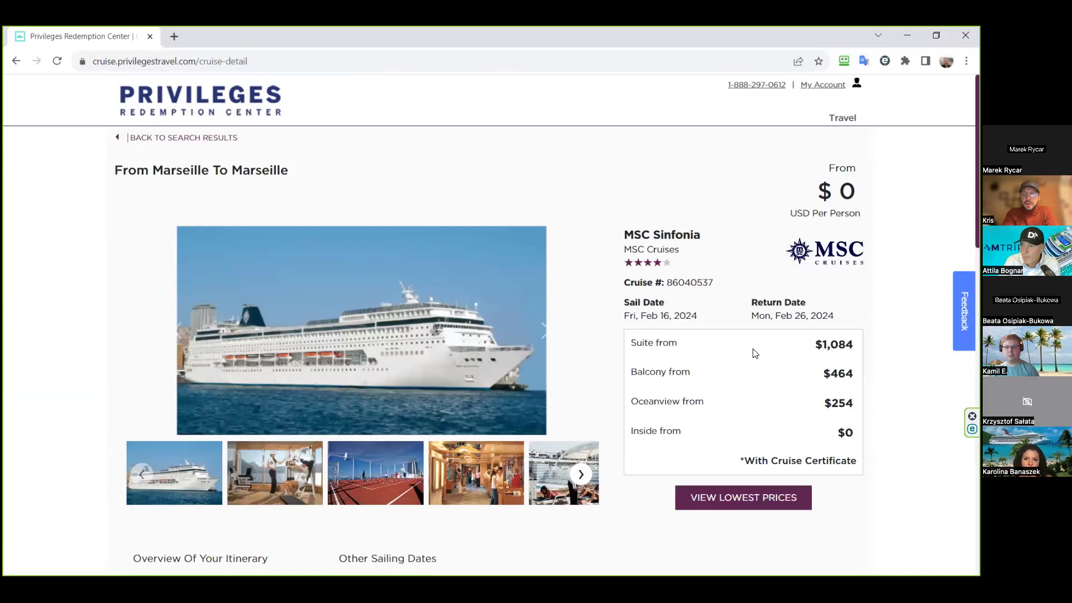
scroll(752, 352, "down", 3)
left_click(751, 316)
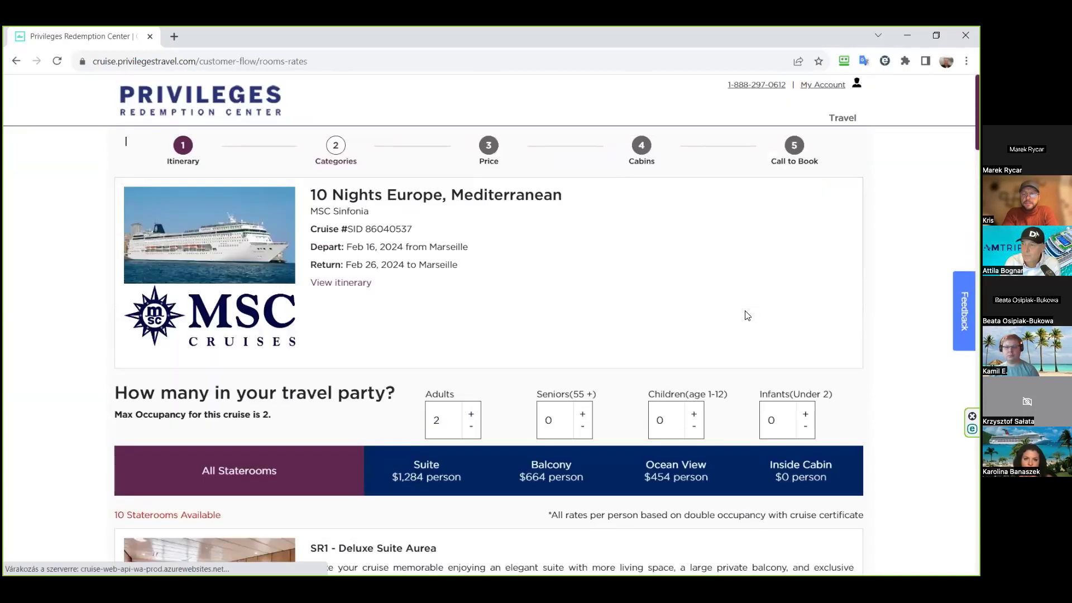
scroll(726, 318, "down", 2)
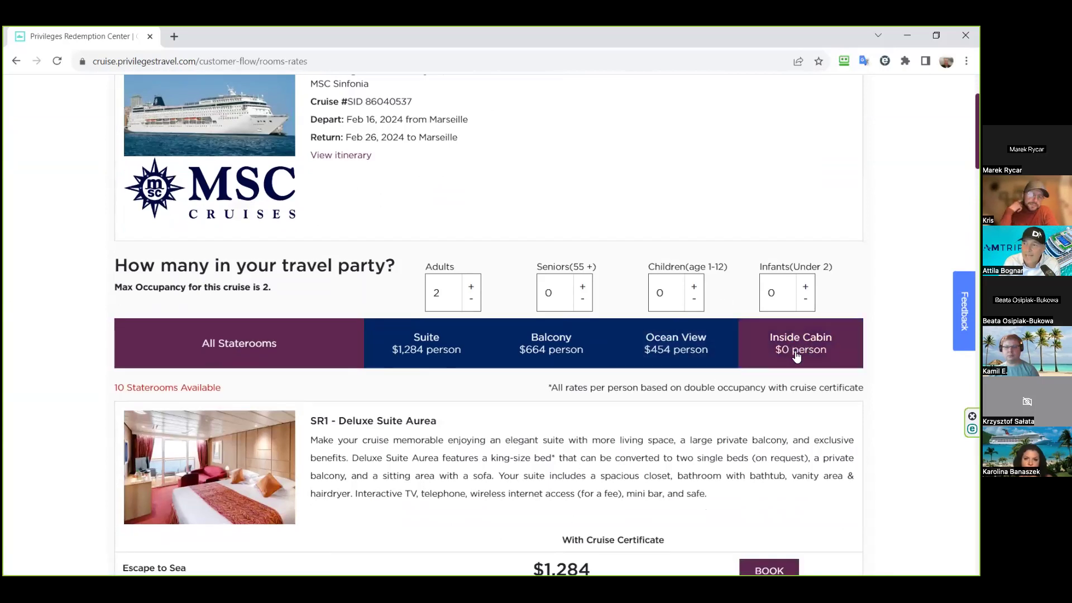
left_click(796, 353)
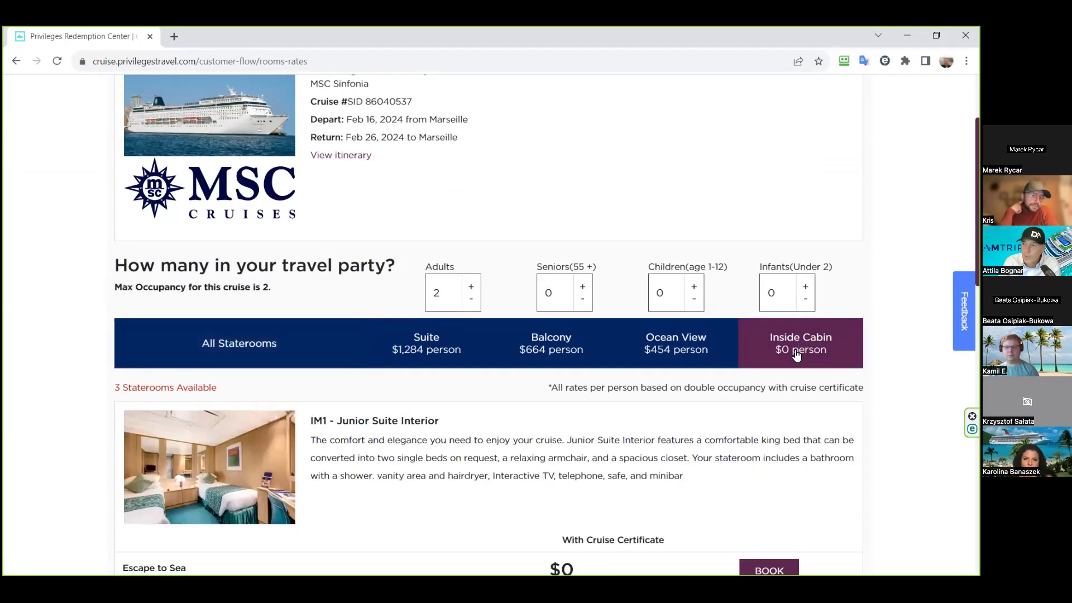
scroll(803, 318, "down", 1)
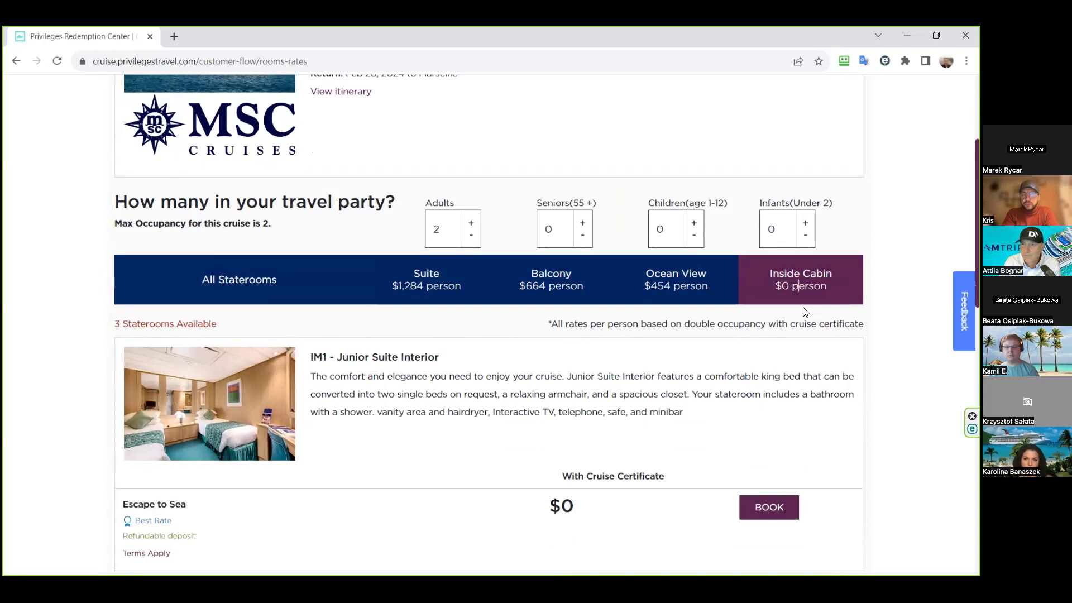
scroll(804, 313, "down", 1)
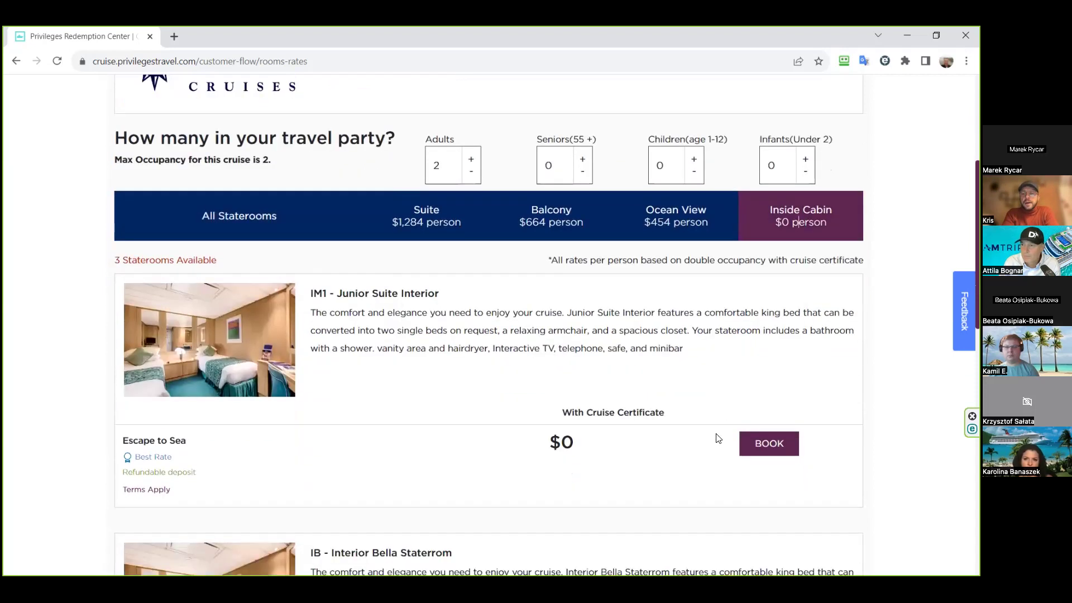
left_click(772, 447)
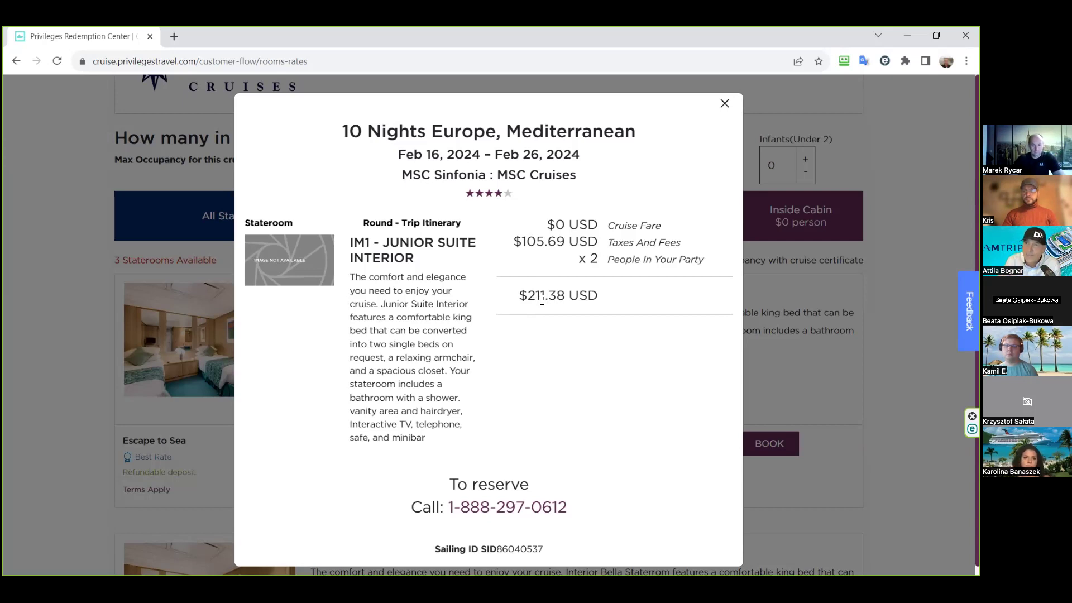
left_click(724, 105)
scroll(290, 276, "up", 3)
scroll(290, 271, "down", 3)
scroll(257, 268, "up", 4)
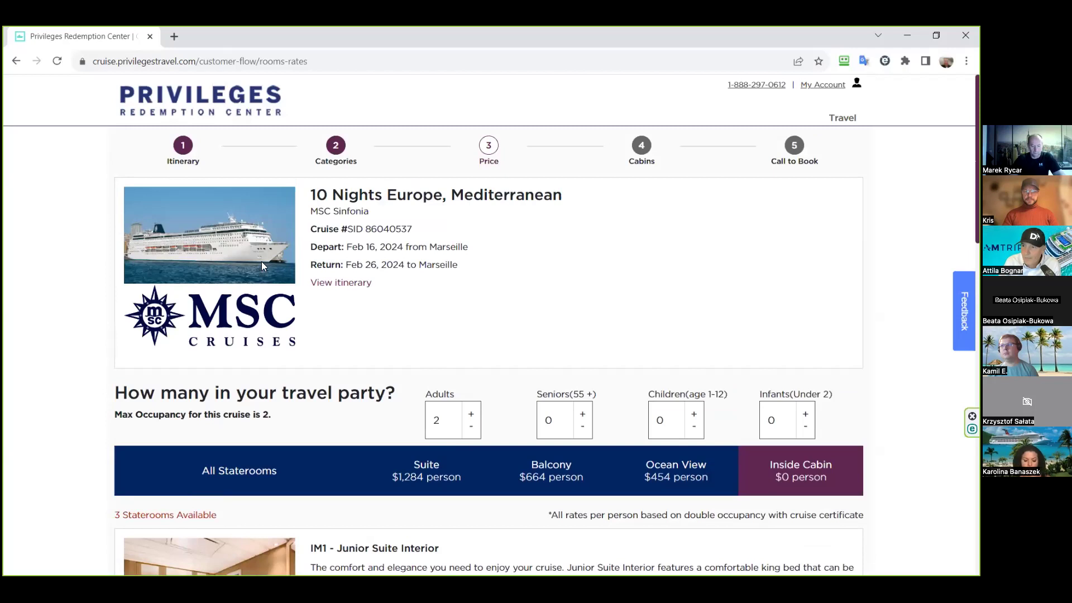
- Read all 11 days of the Sinfonia's Marseille round-trip itinerary, then close it
left_click(335, 287)
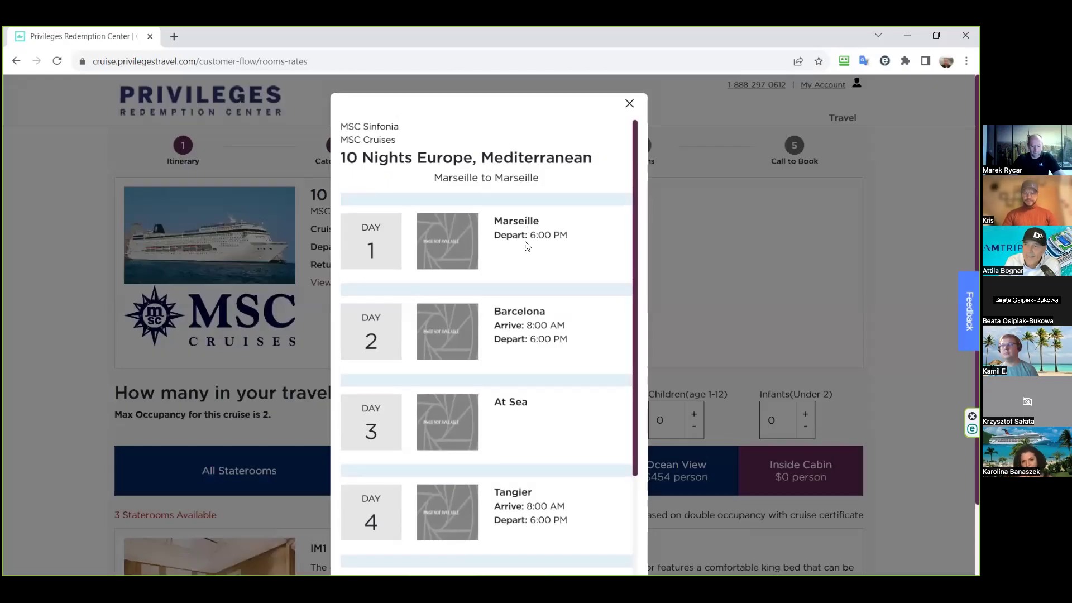
scroll(527, 335, "down", 3)
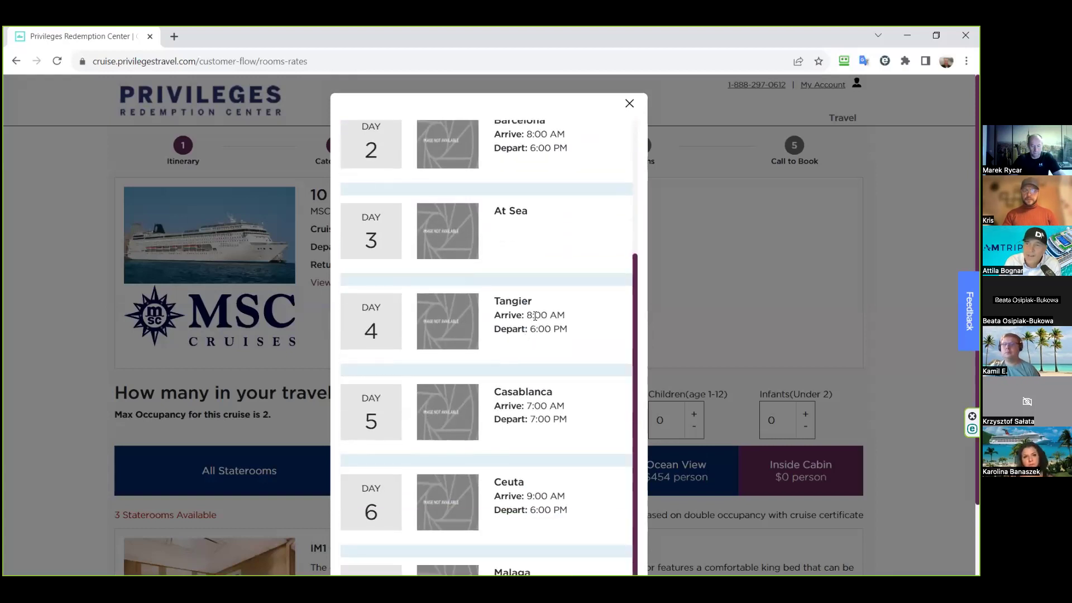
scroll(534, 324, "down", 1)
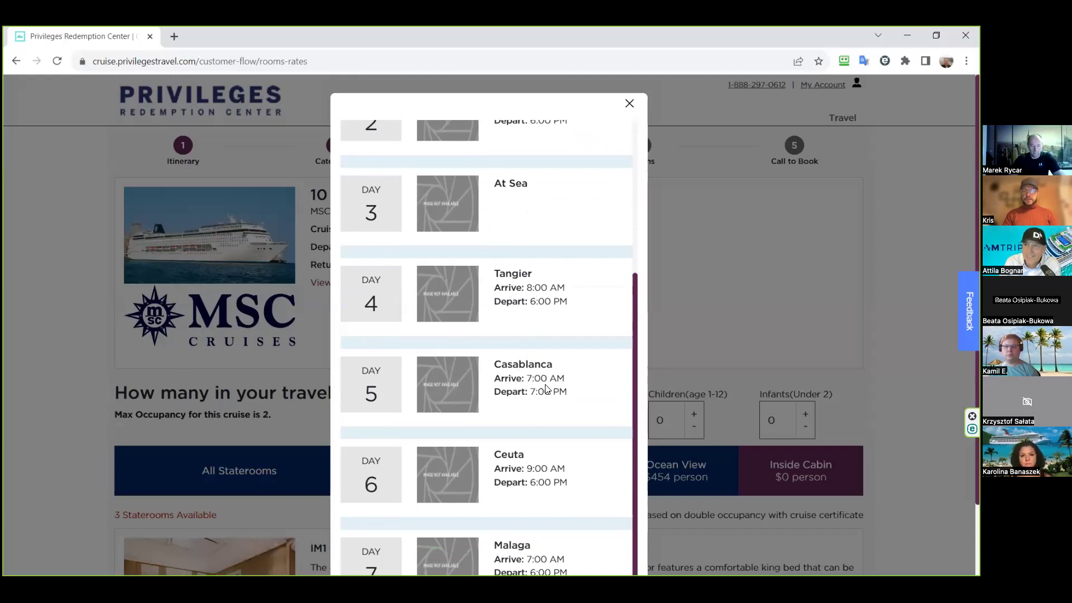
scroll(546, 389, "down", 2)
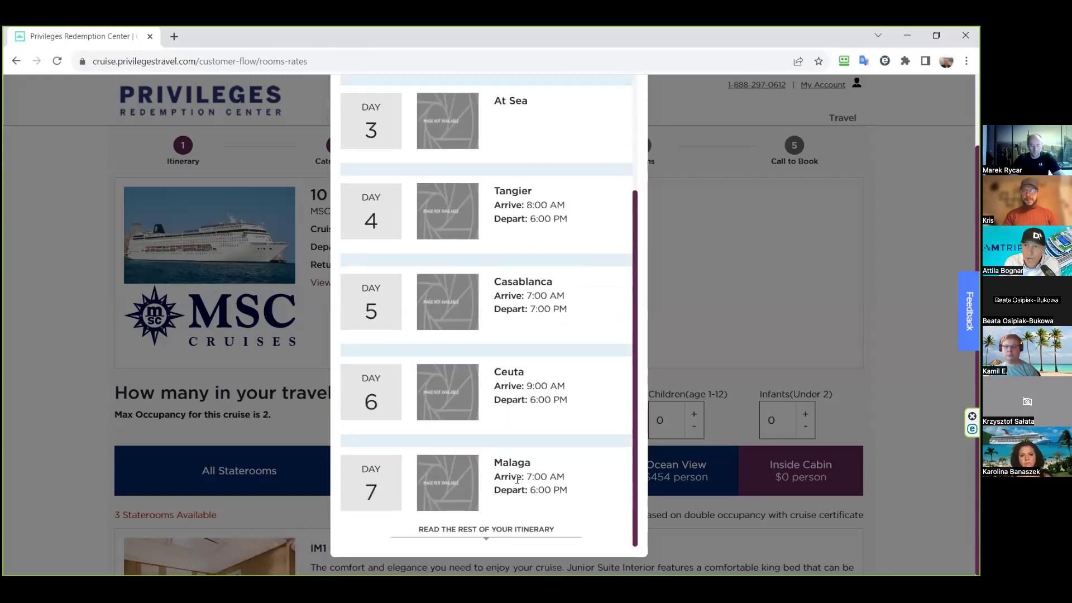
left_click(502, 531)
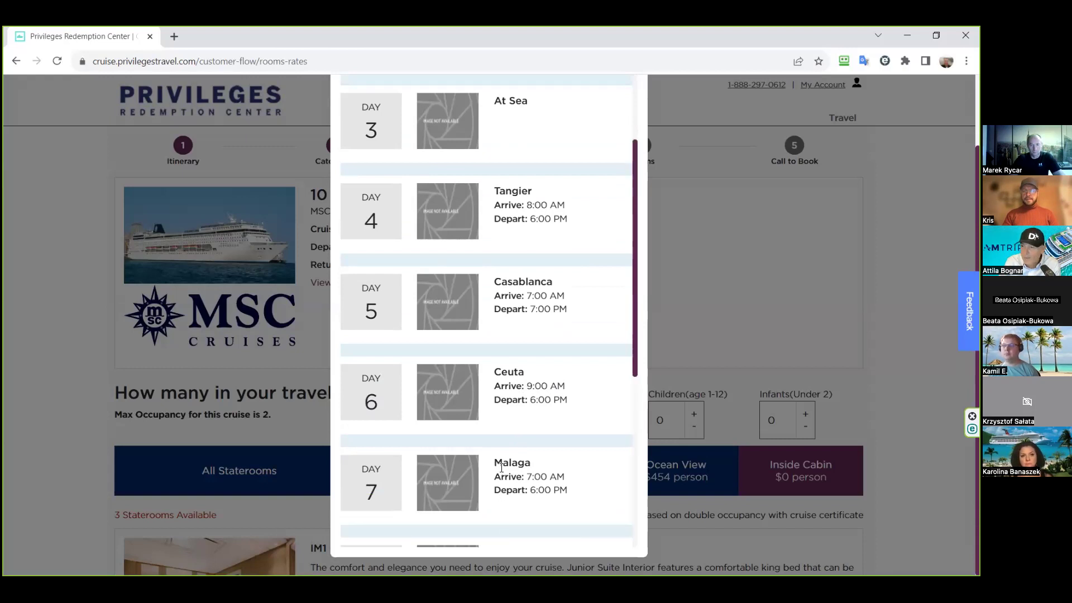
scroll(501, 469, "down", 5)
scroll(501, 465, "down", 3)
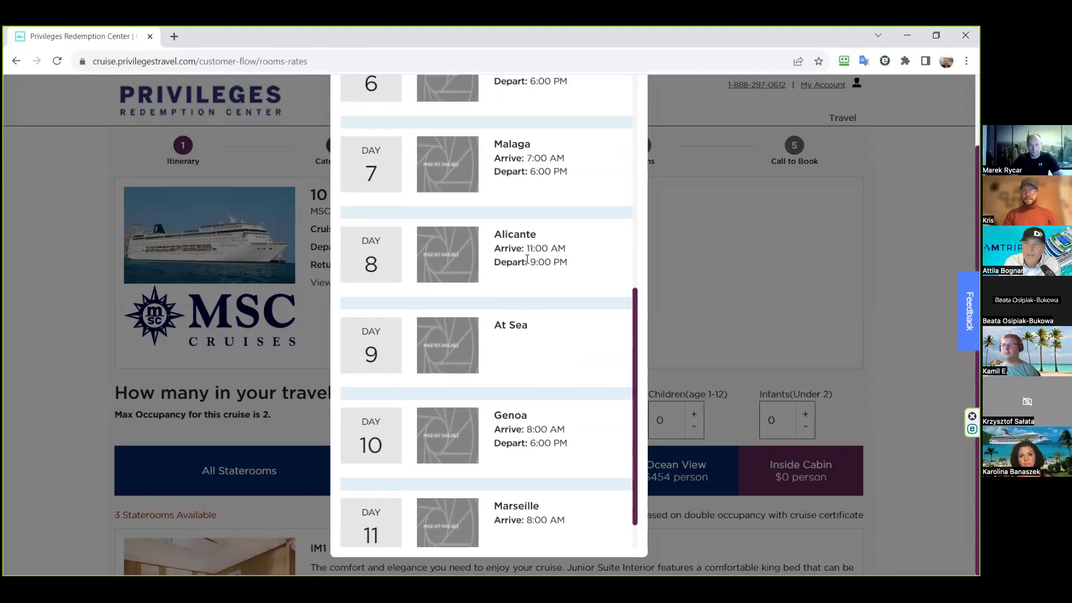
scroll(527, 259, "down", 2)
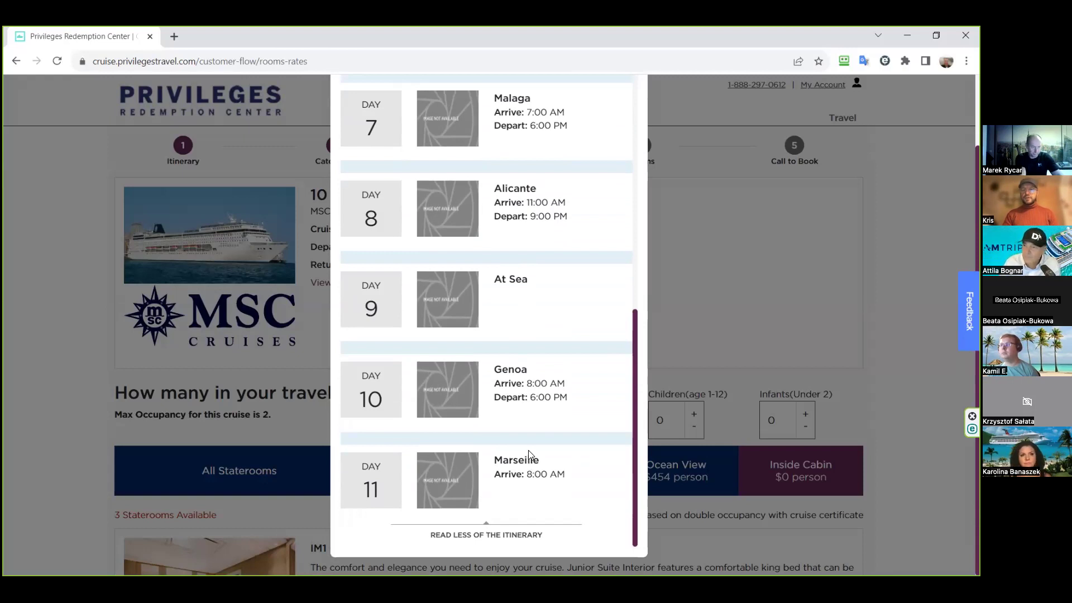
scroll(529, 458, "up", 6)
scroll(530, 454, "up", 4)
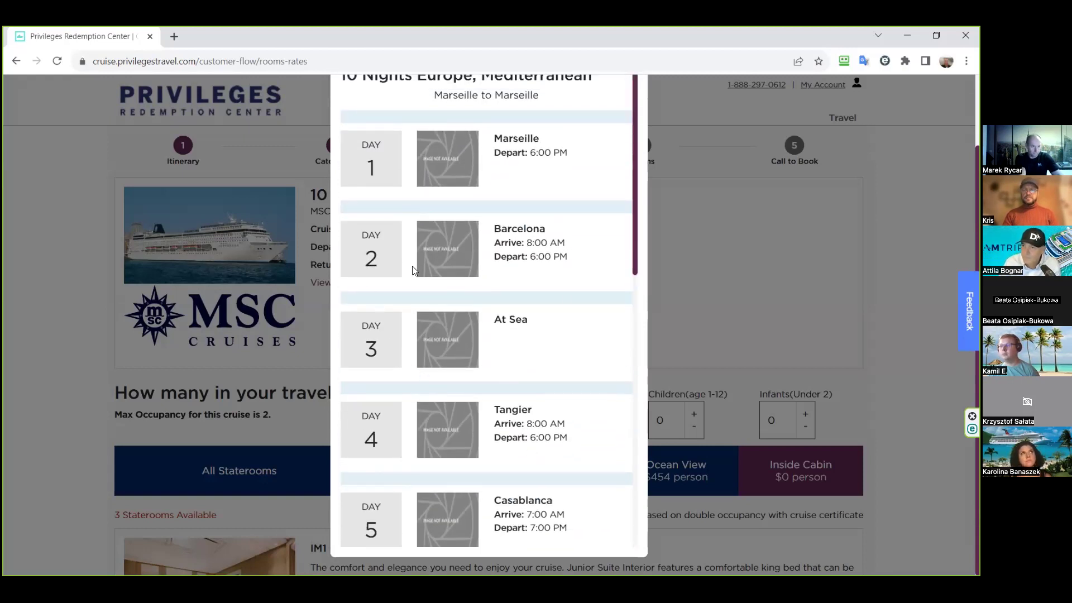
left_click(708, 313)
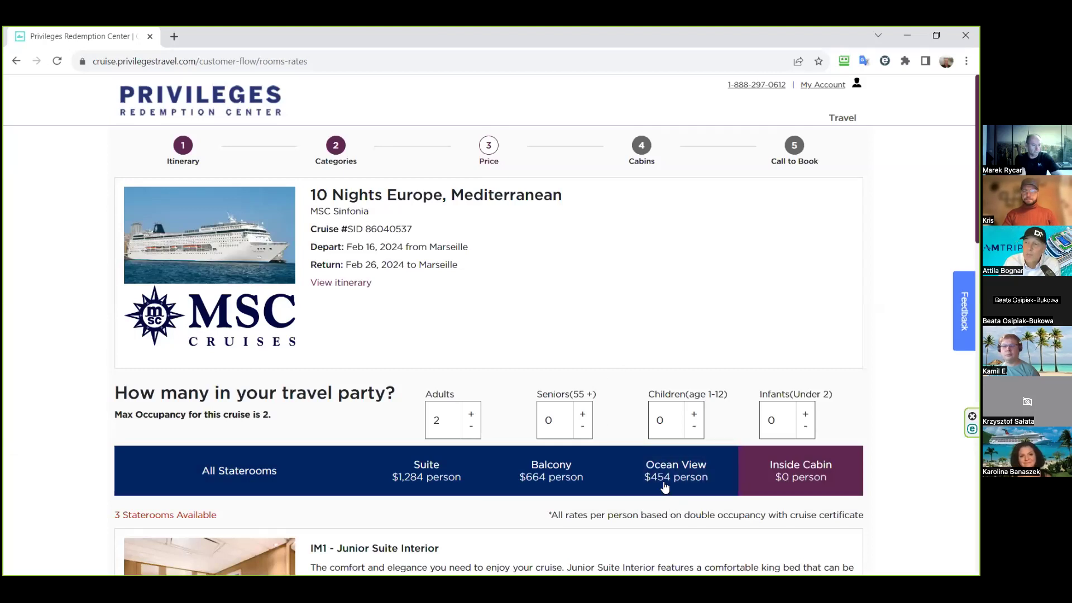
- Check the Balcony and Ocean View staterooms, then return to the Europe Feb 2024 search results
left_click(577, 476)
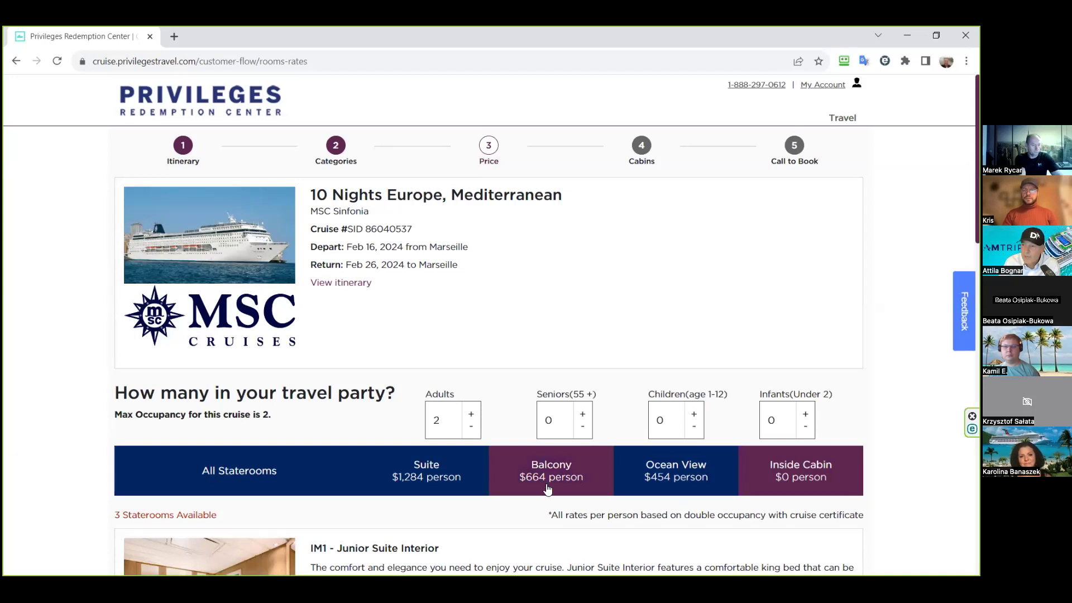
left_click(666, 489)
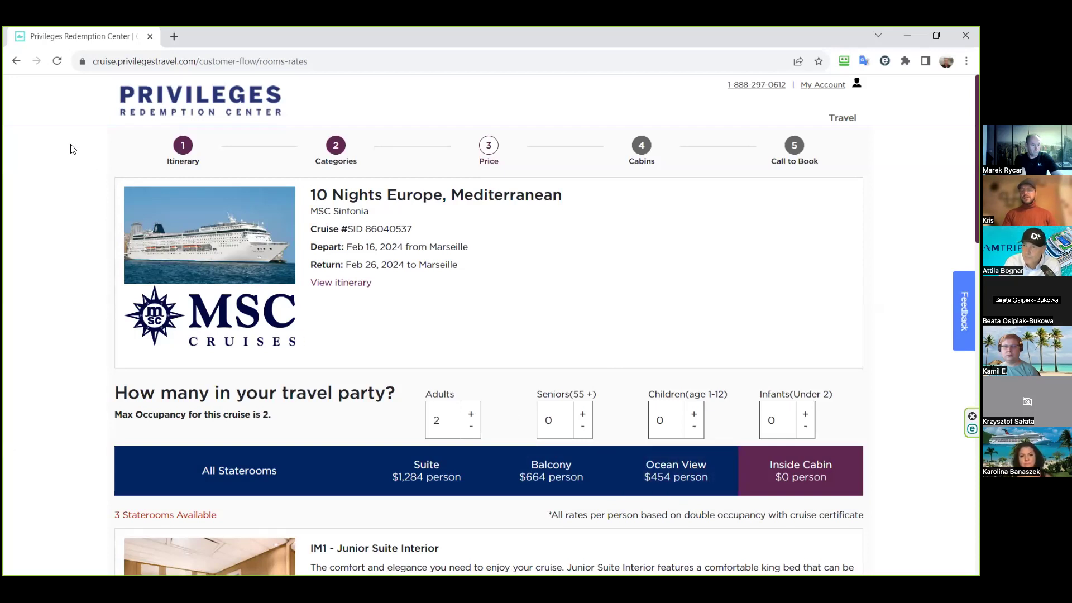
left_click(15, 63)
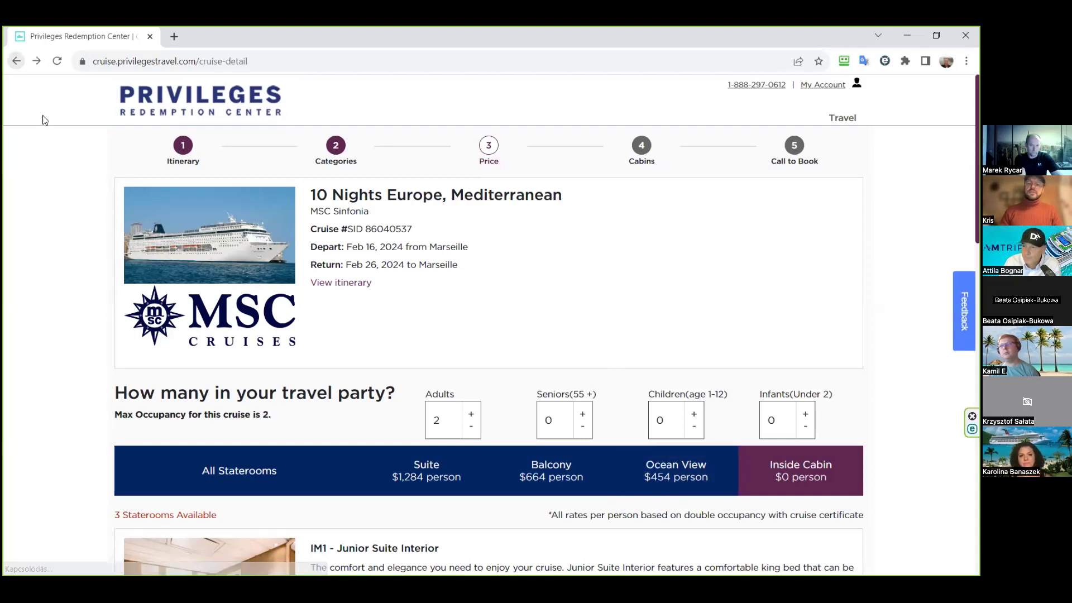
left_click(187, 139)
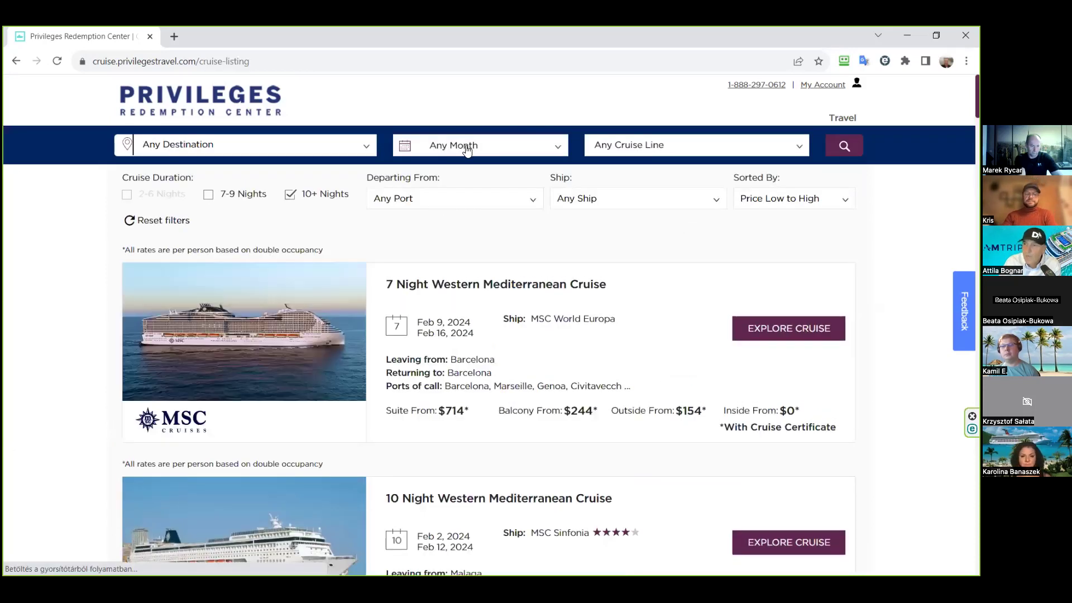
left_click(534, 151)
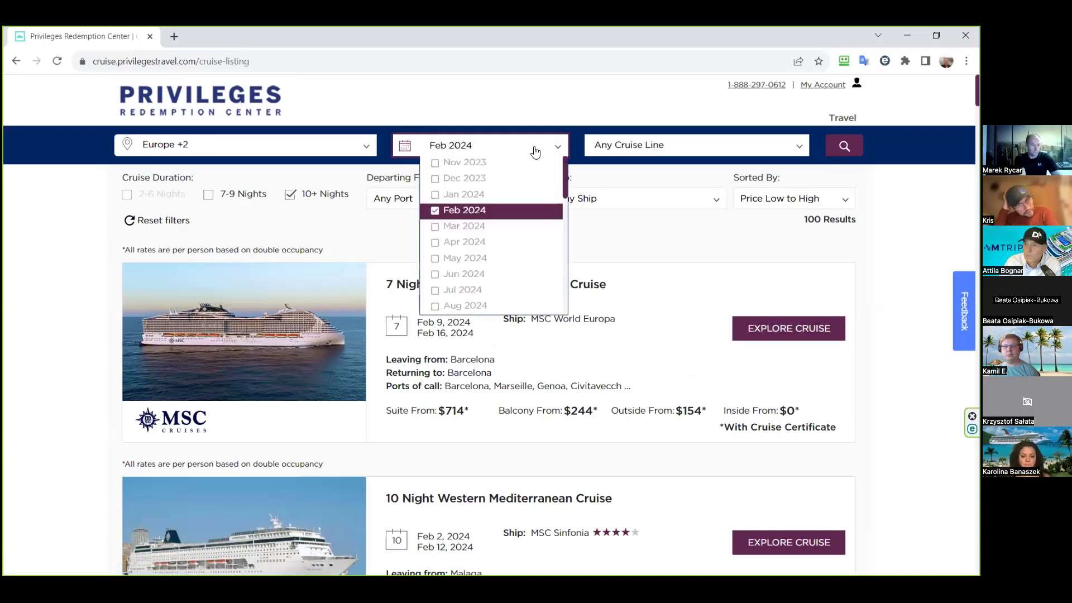
- Switch the sailing month from Feb 2024 to Nov 2023 and rerun the cruise search
left_click(435, 211)
left_click(435, 162)
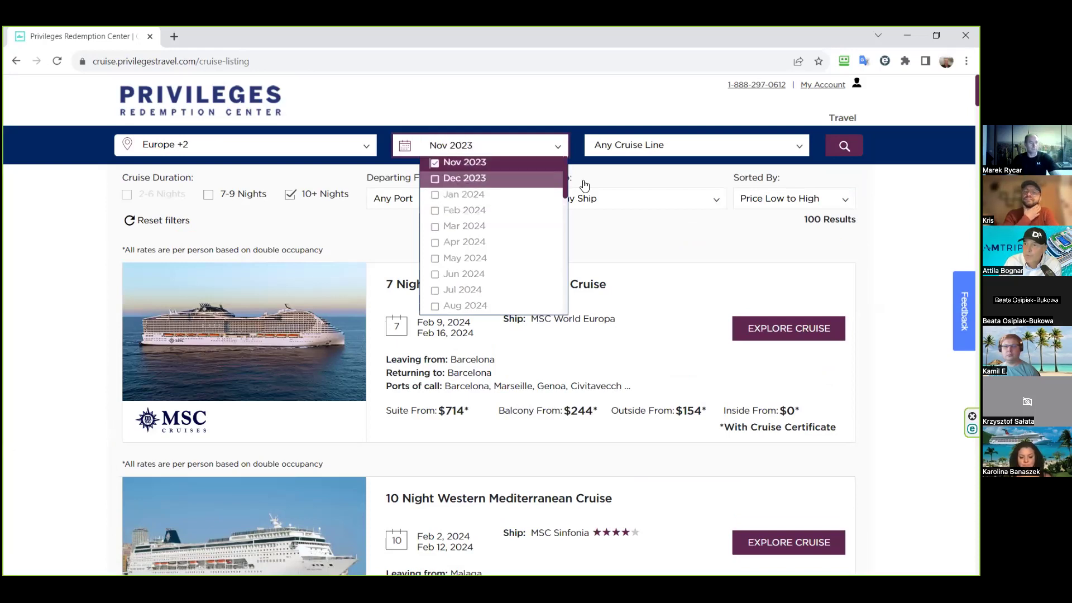
left_click(836, 150)
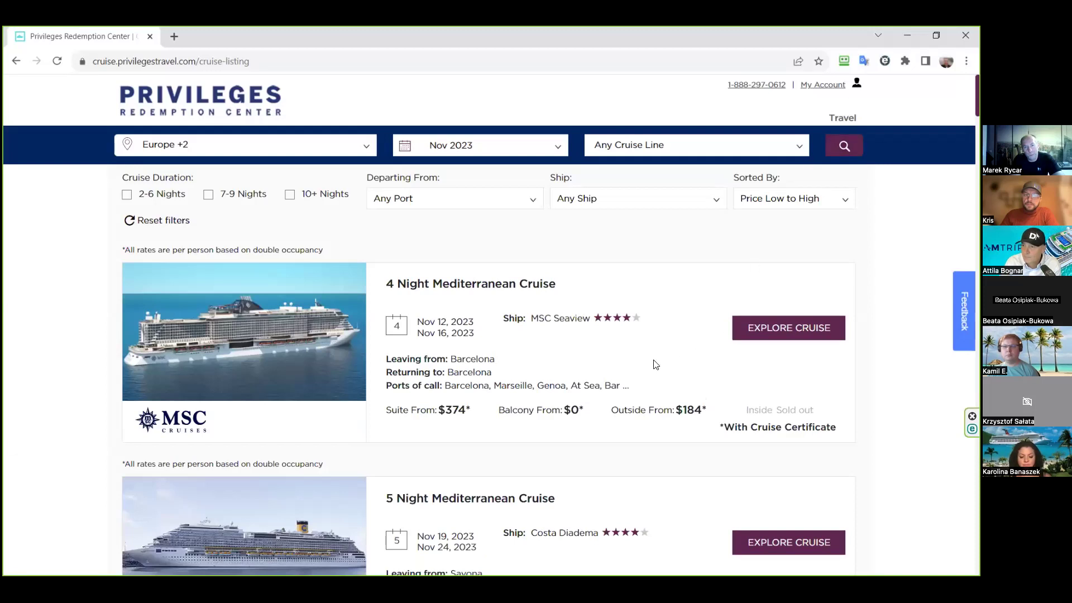
- Scroll the Nov 2023 listing down to the MSC Divina 6 Night Mediterranean Cruise, Nov 21–27
scroll(656, 364, "down", 2)
scroll(655, 364, "down", 6)
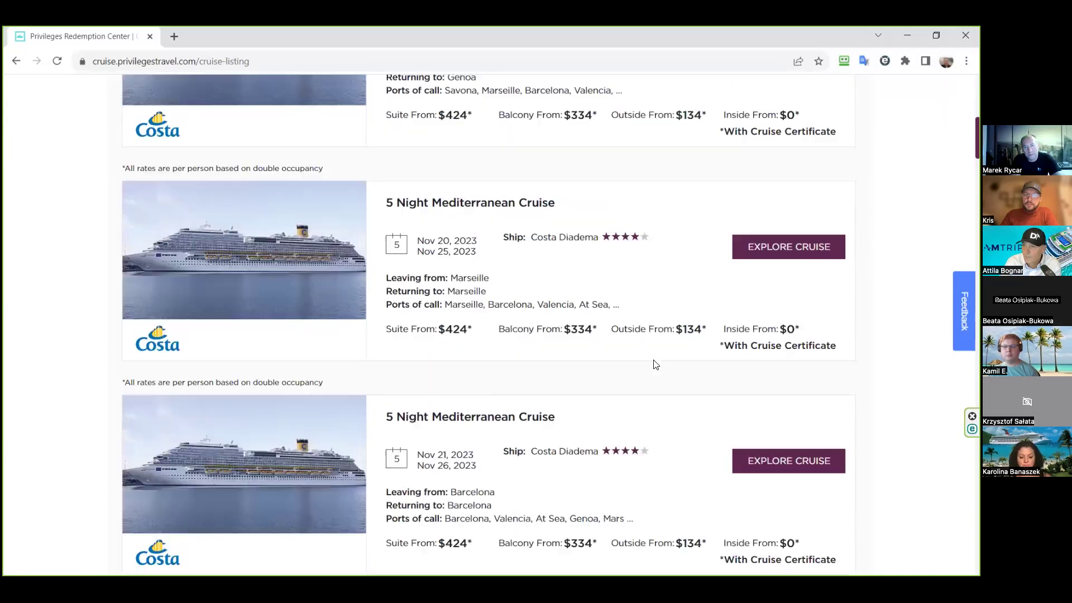
scroll(655, 364, "down", 2)
scroll(656, 364, "down", 2)
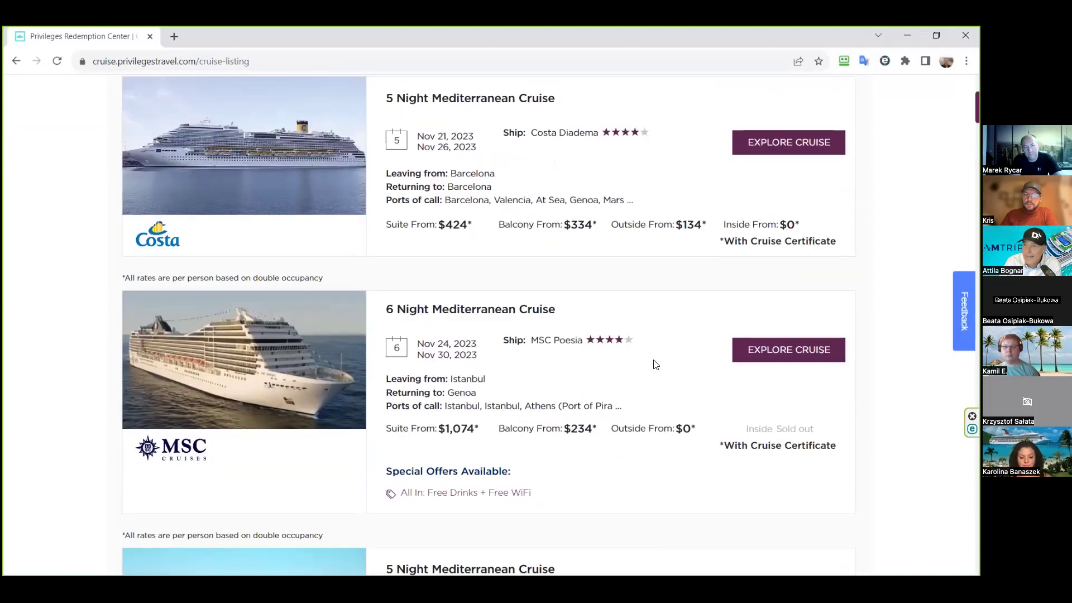
scroll(655, 364, "down", 8)
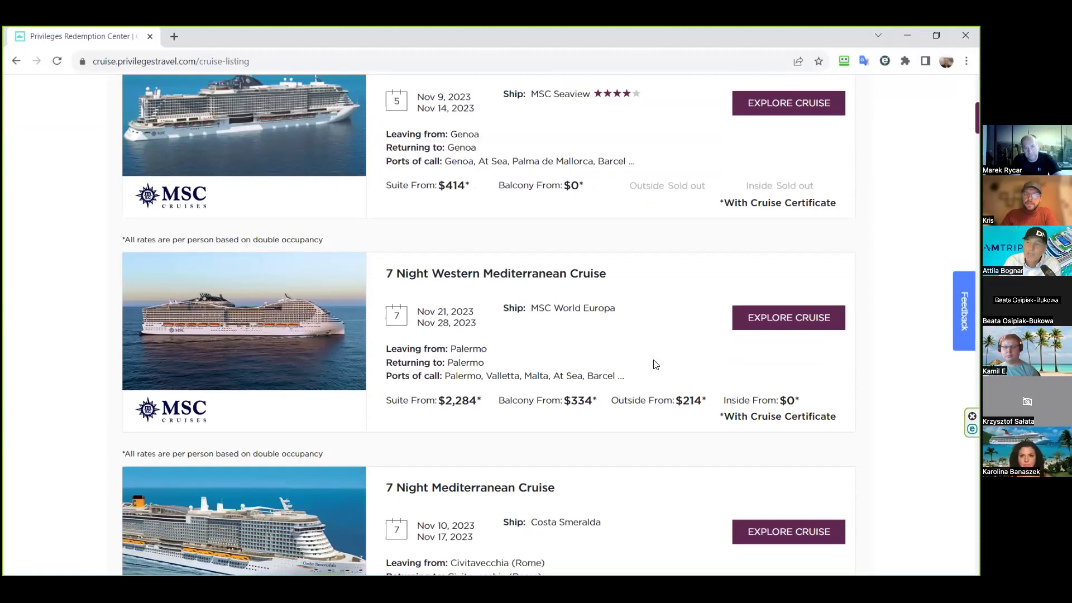
scroll(655, 364, "down", 7)
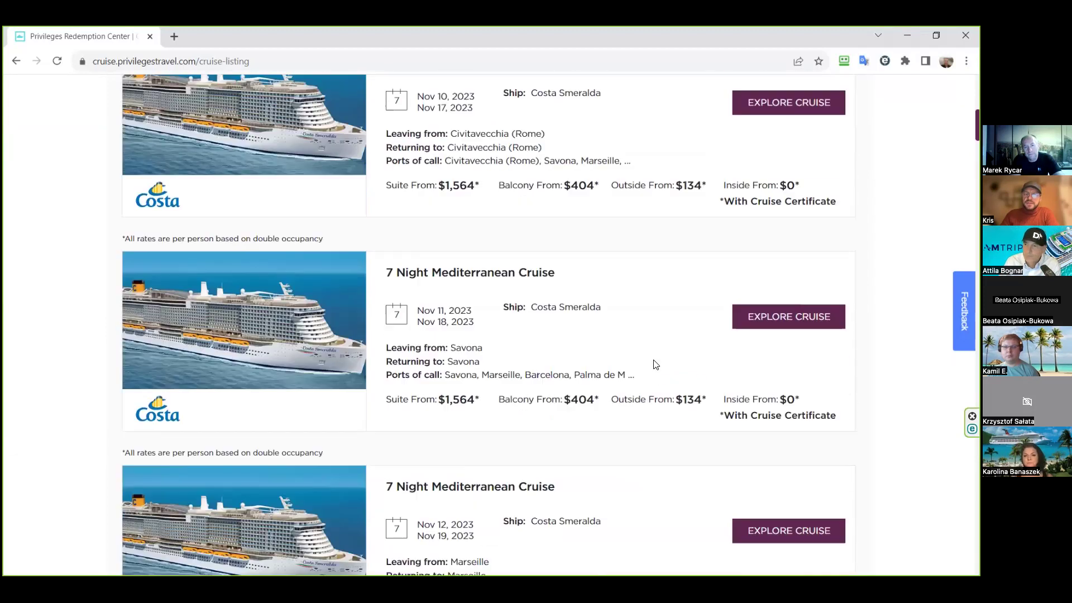
scroll(655, 364, "down", 12)
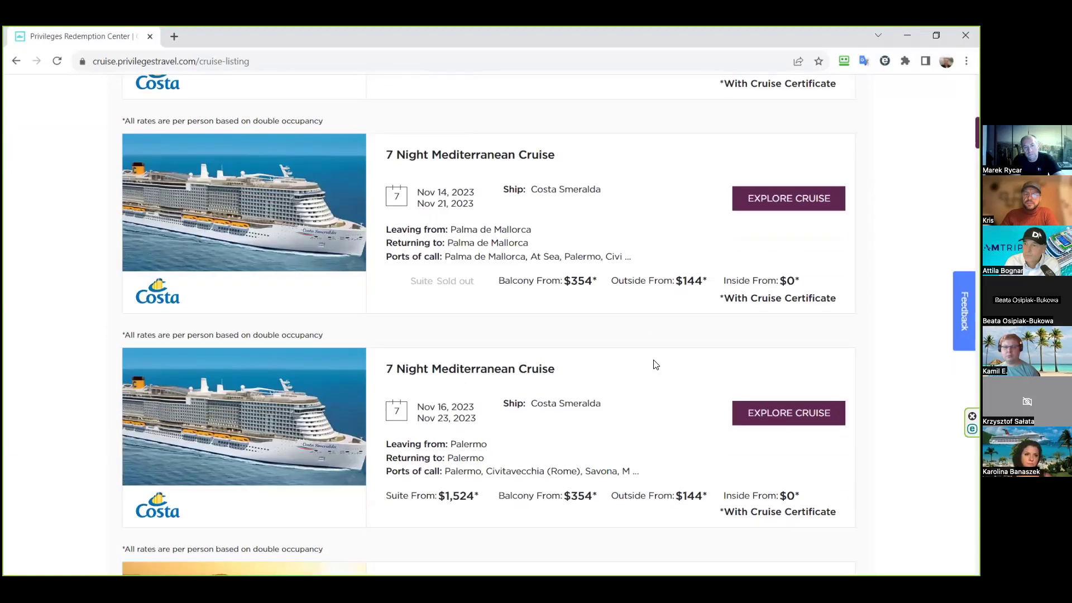
scroll(655, 363, "down", 16)
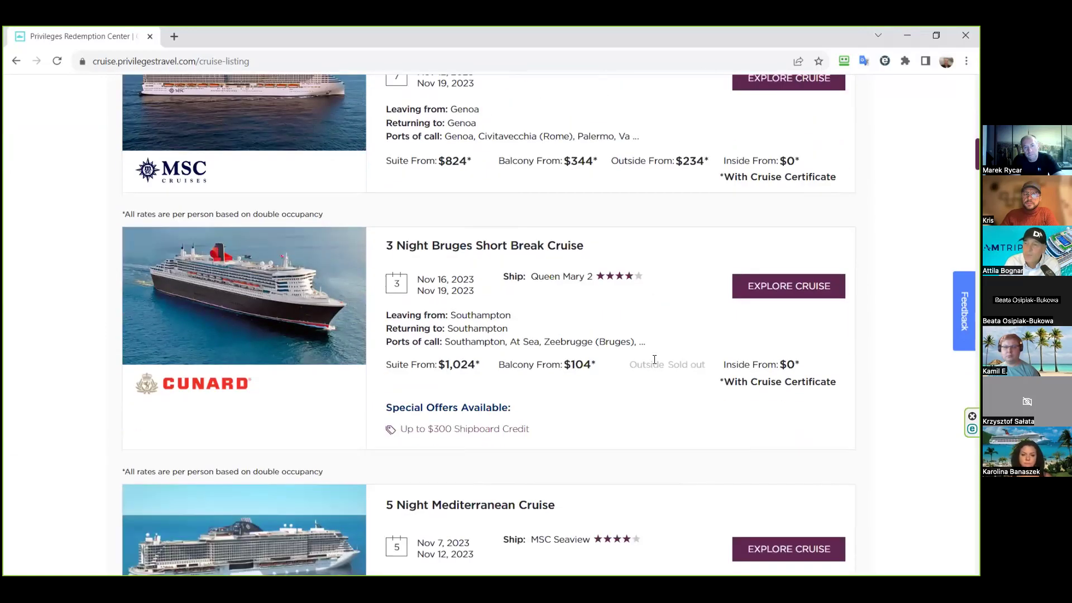
scroll(654, 360, "down", 3)
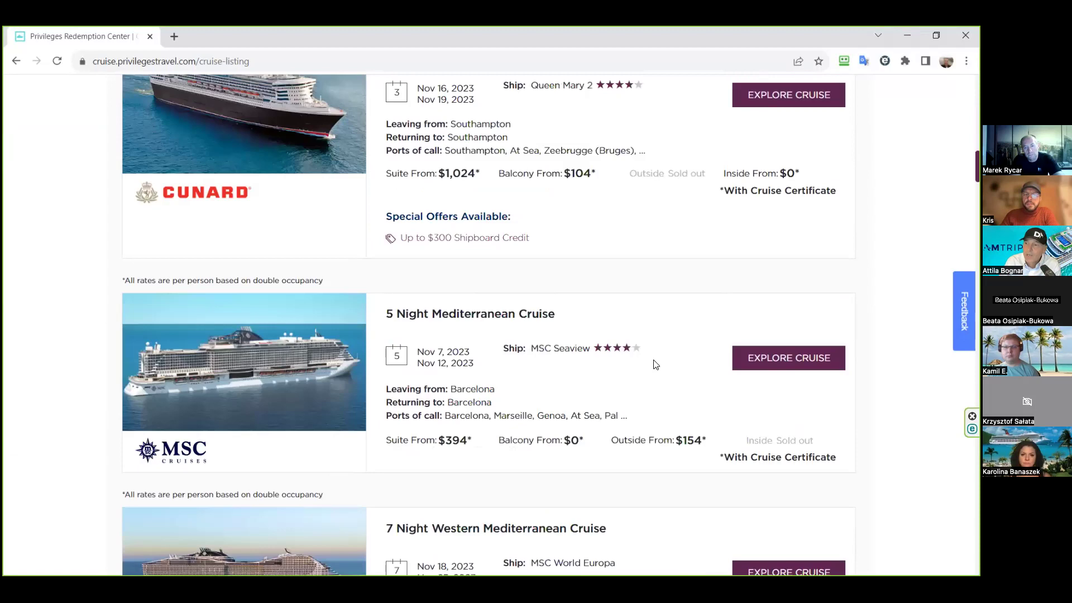
scroll(655, 364, "down", 10)
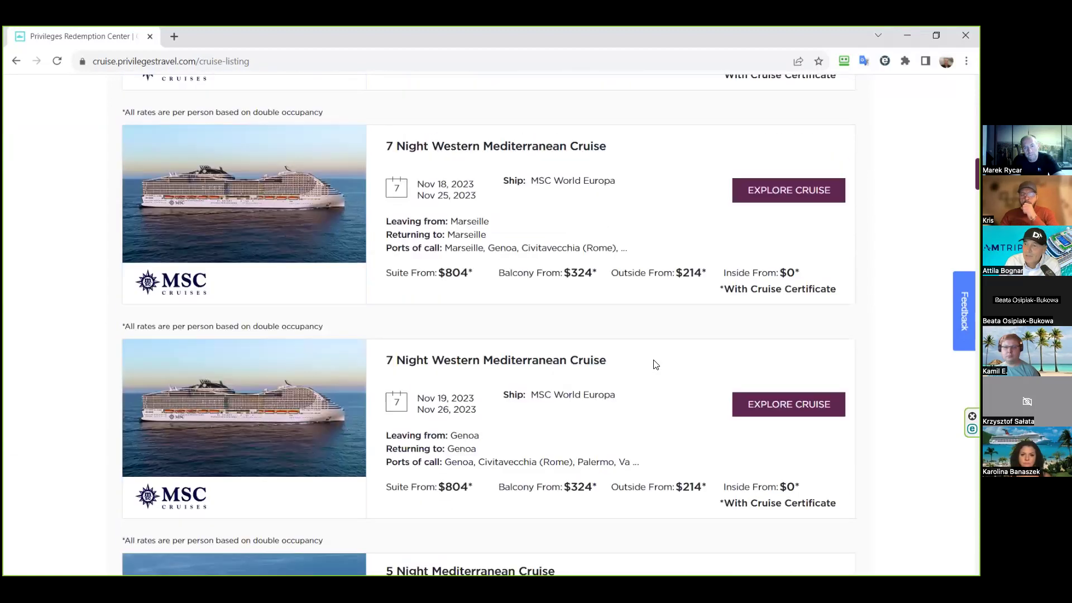
scroll(656, 364, "down", 13)
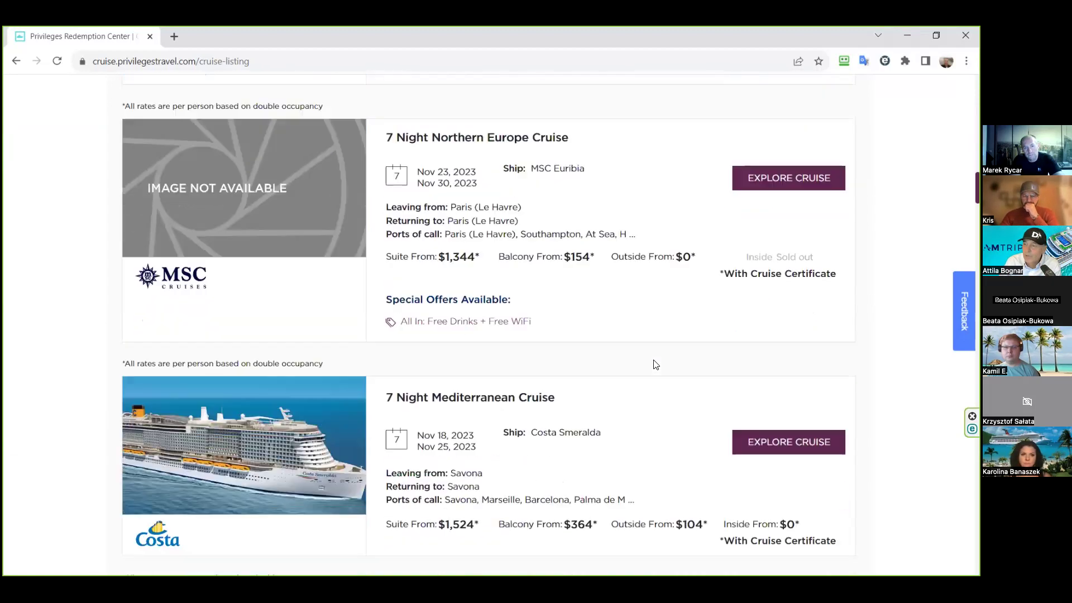
scroll(656, 364, "down", 14)
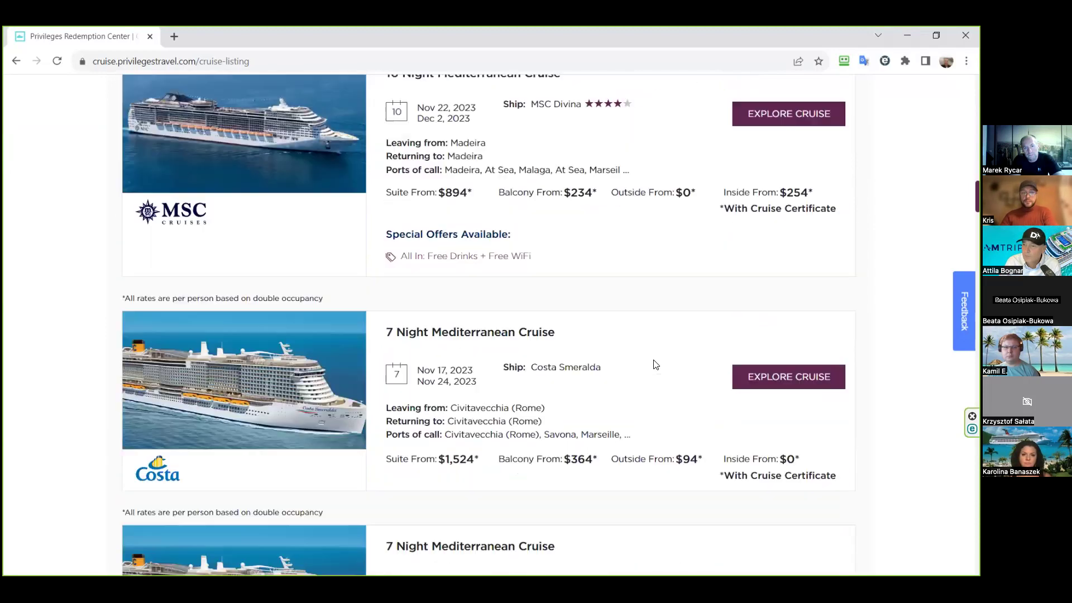
scroll(655, 364, "down", 3)
scroll(655, 364, "down", 14)
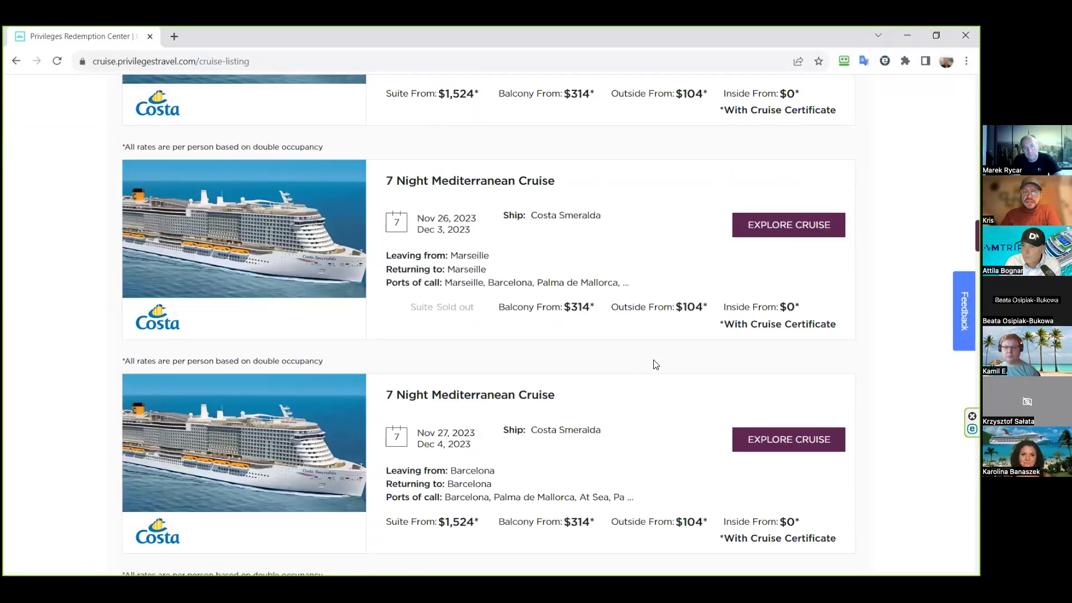
scroll(655, 364, "down", 5)
scroll(655, 364, "down", 14)
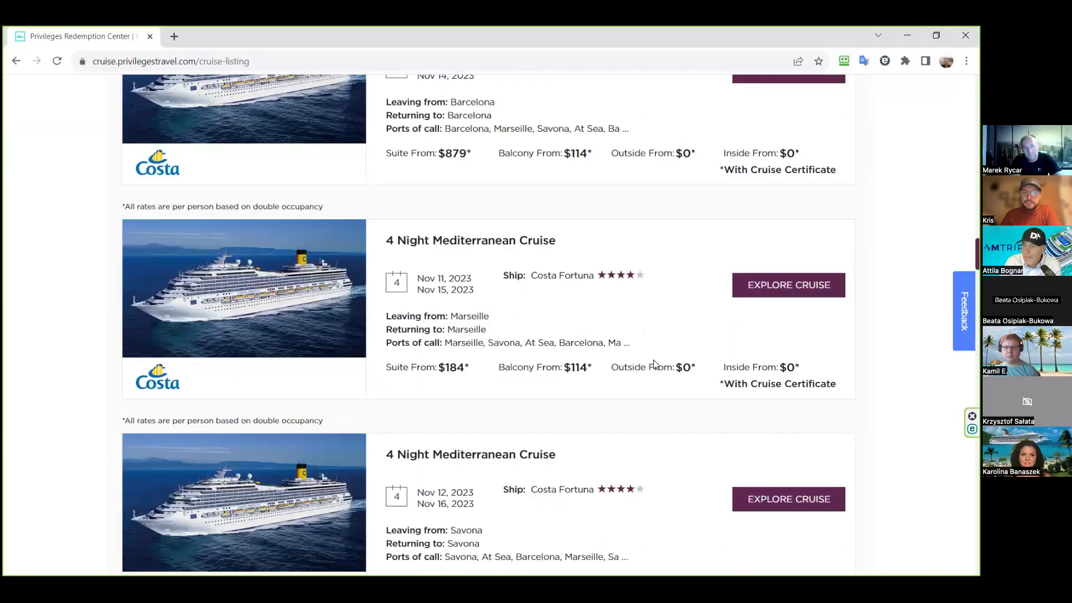
scroll(655, 364, "down", 11)
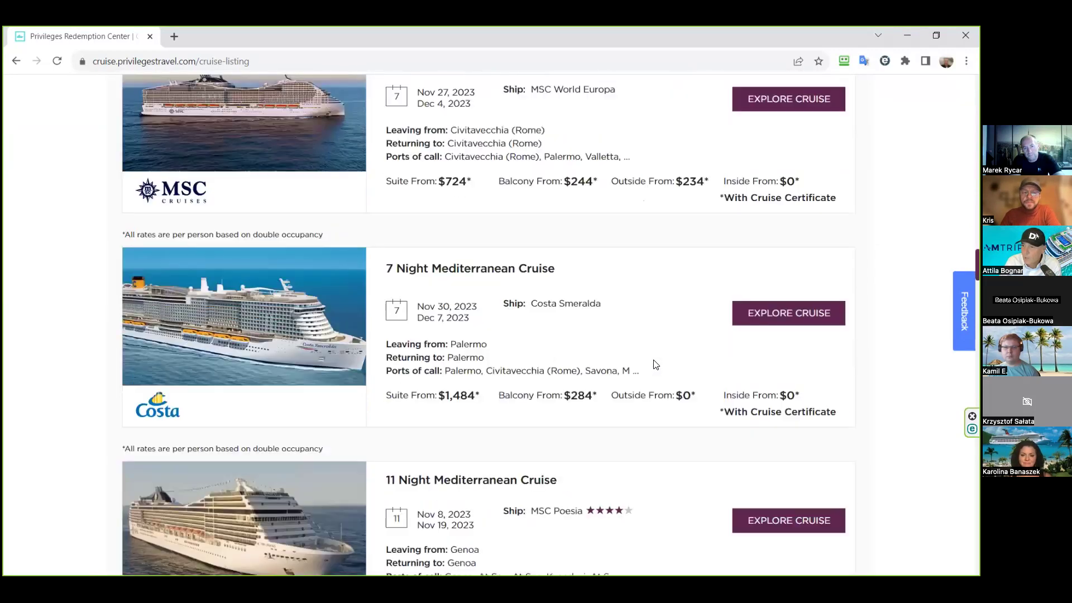
scroll(655, 364, "down", 6)
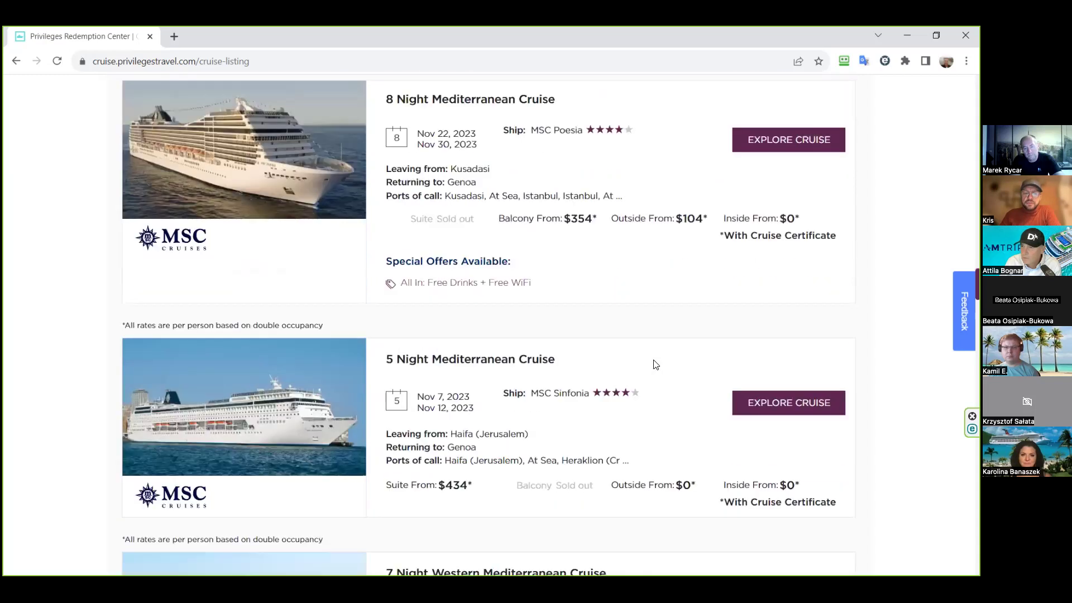
scroll(656, 364, "down", 9)
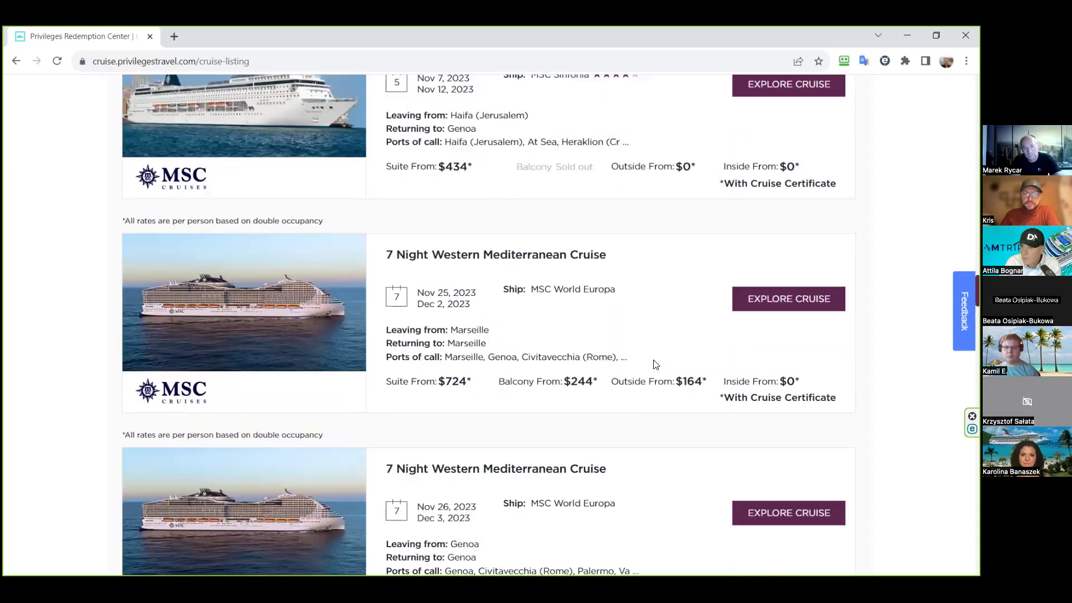
scroll(655, 364, "down", 12)
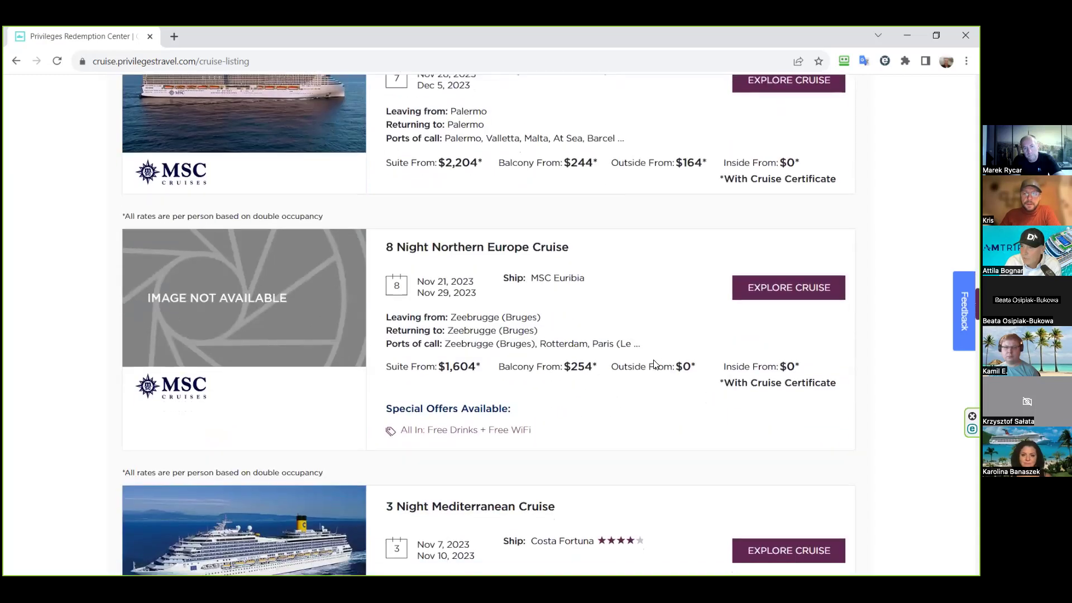
scroll(655, 364, "down", 14)
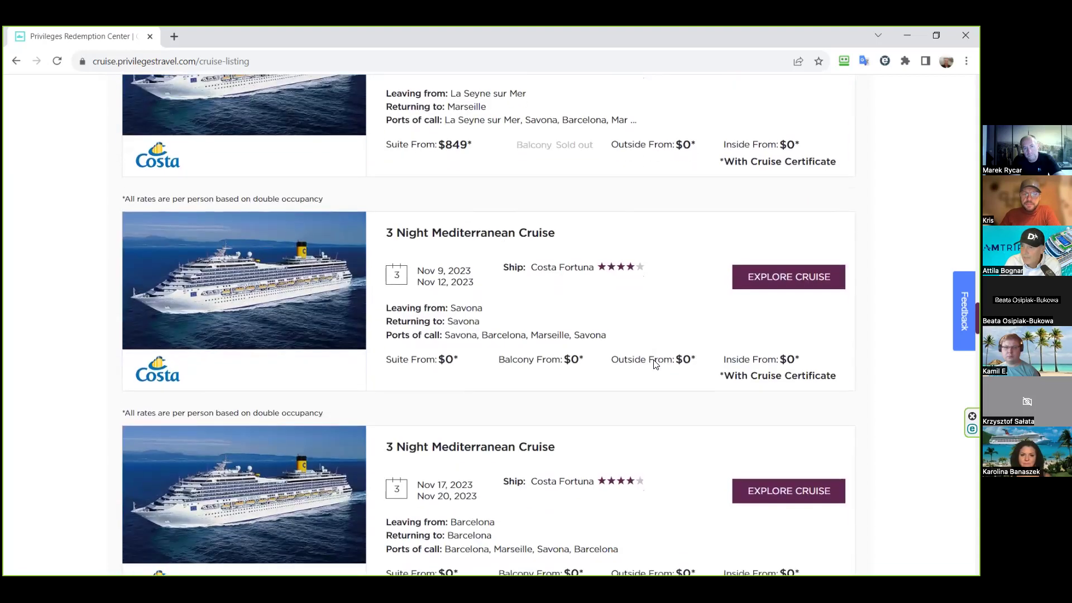
scroll(655, 364, "down", 10)
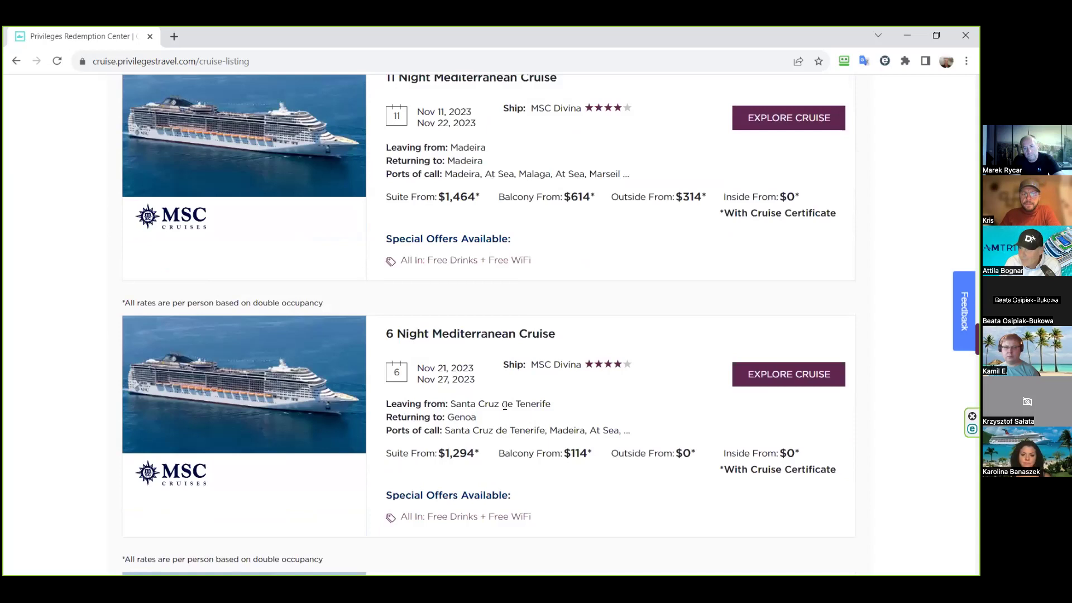
scroll(486, 392, "down", 3)
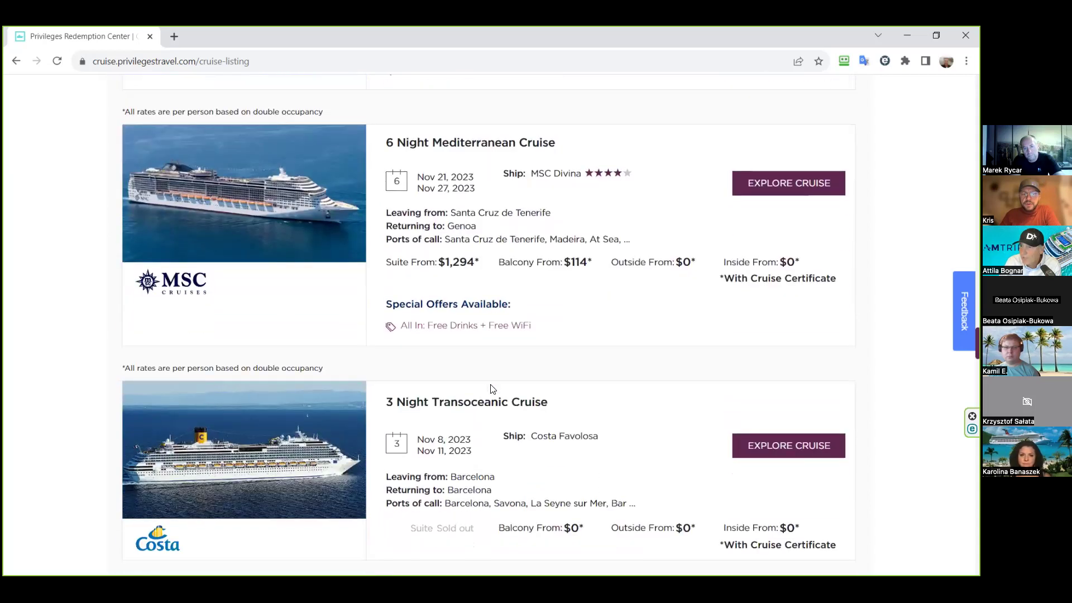
- Open the MSC Divina 6 Nights Europe cruise and view its lowest stateroom prices
left_click(789, 186)
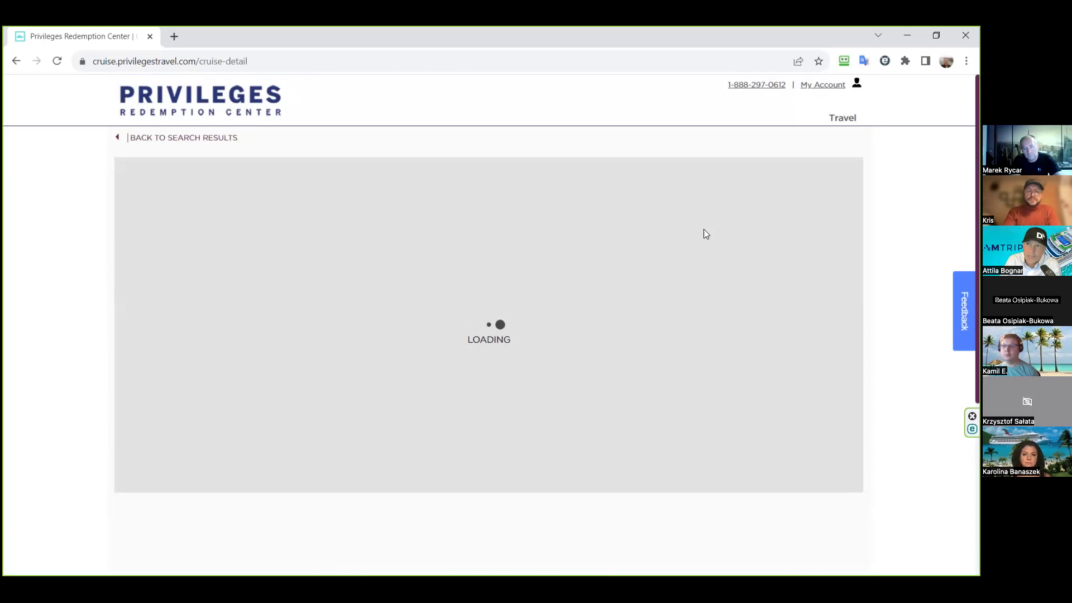
scroll(725, 357, "down", 2)
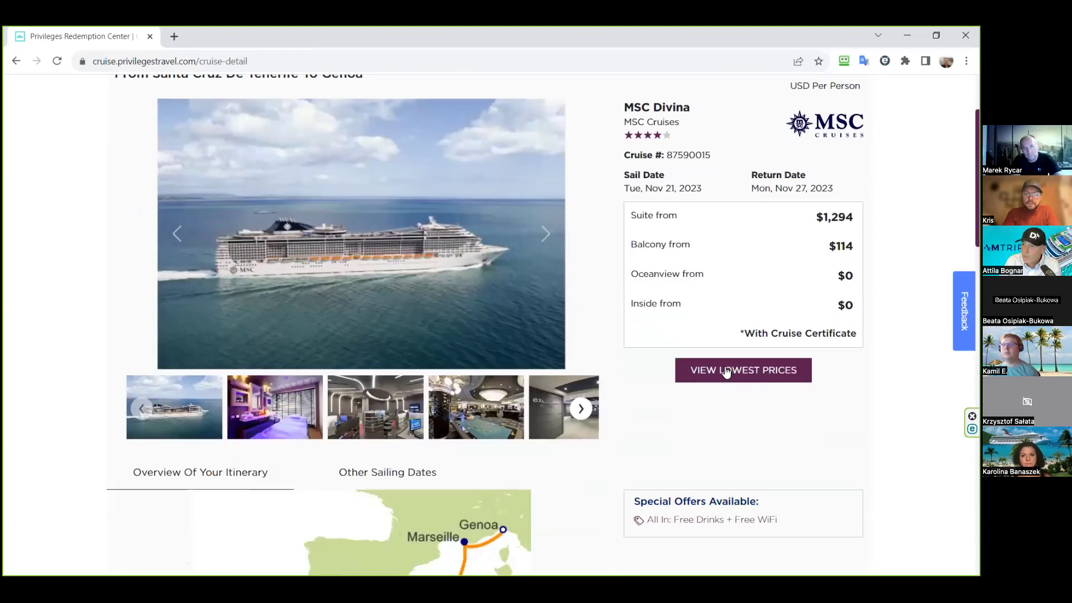
left_click(621, 340)
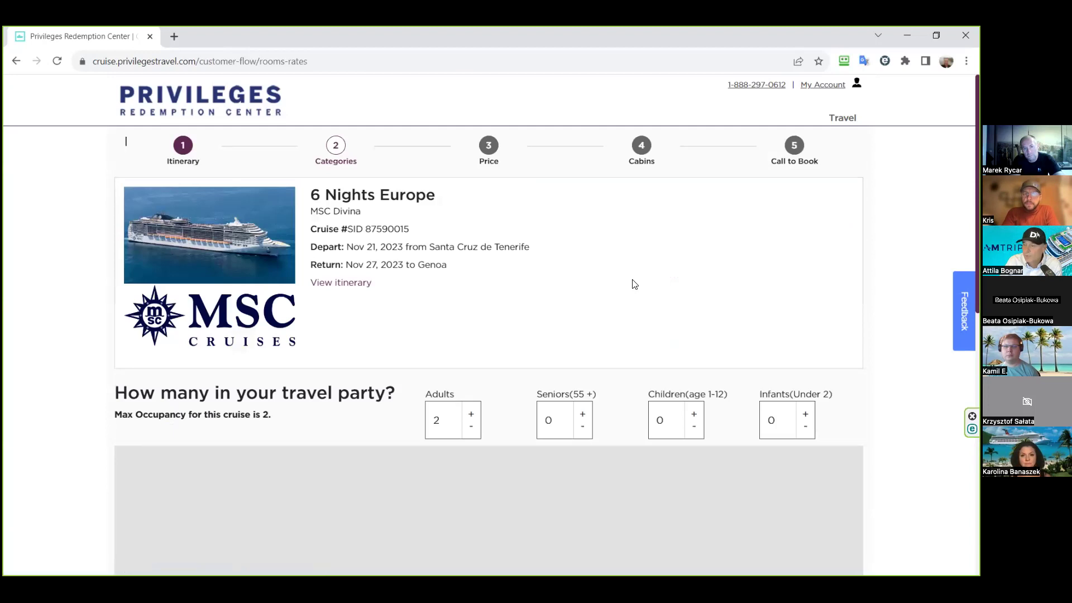
- Review the Divina rates: only Balcony available at $354 per person, other categories sold out
scroll(635, 285, "down", 2)
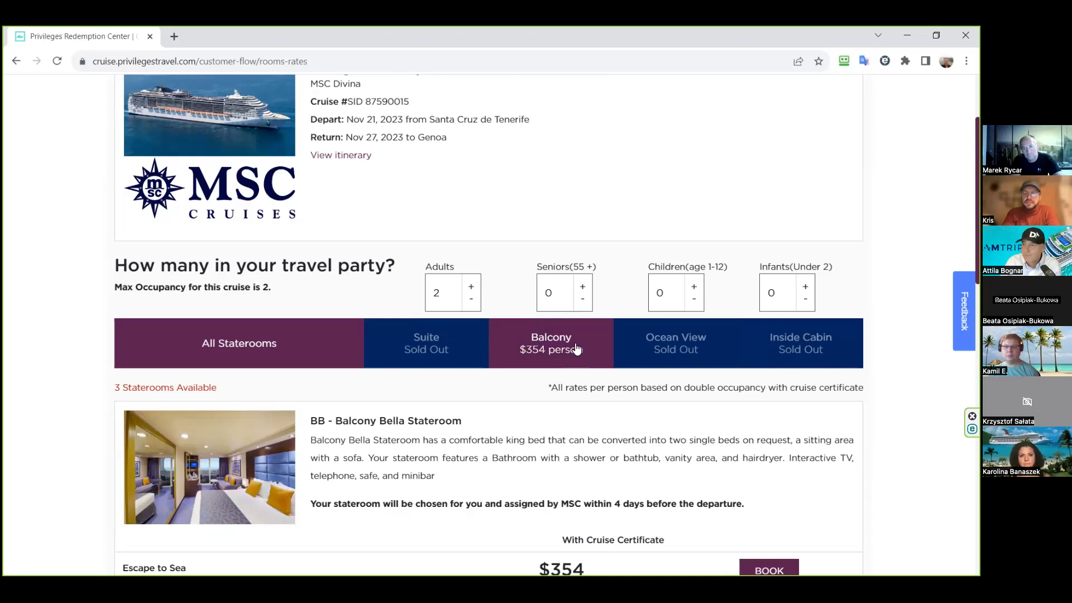
scroll(577, 349, "down", 2)
scroll(580, 311, "up", 4)
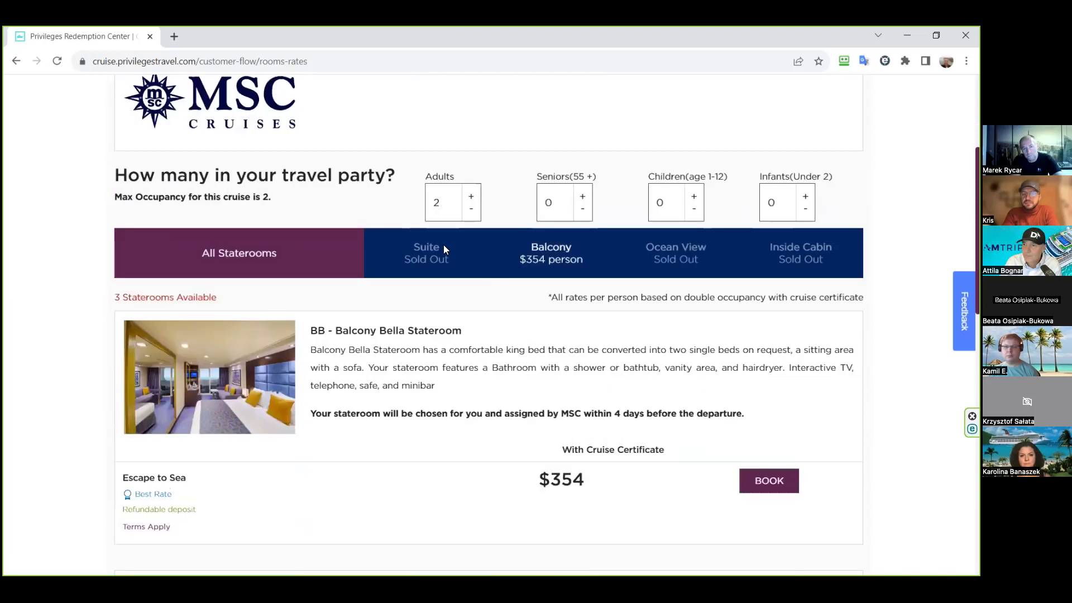
left_click(19, 58)
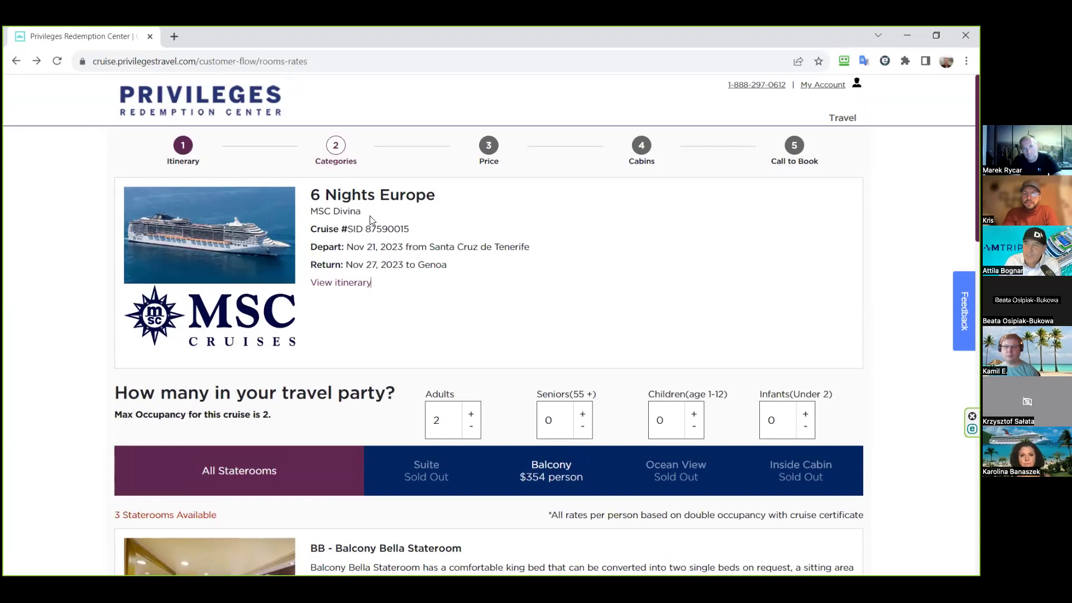
- Return to the Europe +2, Nov 2023 cruise search results via the detail page
left_click(16, 66)
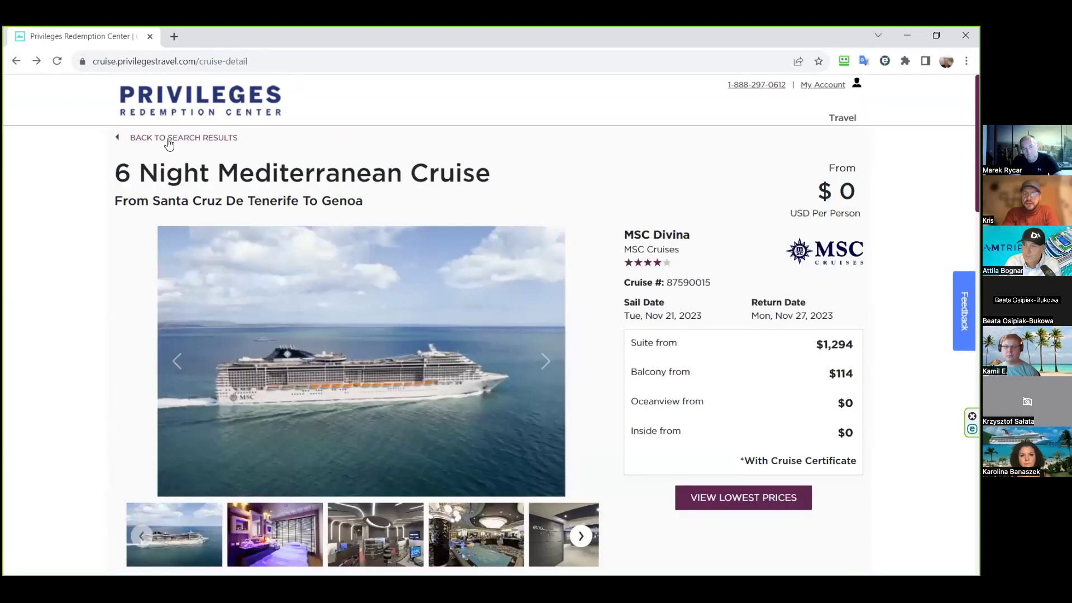
left_click(169, 143)
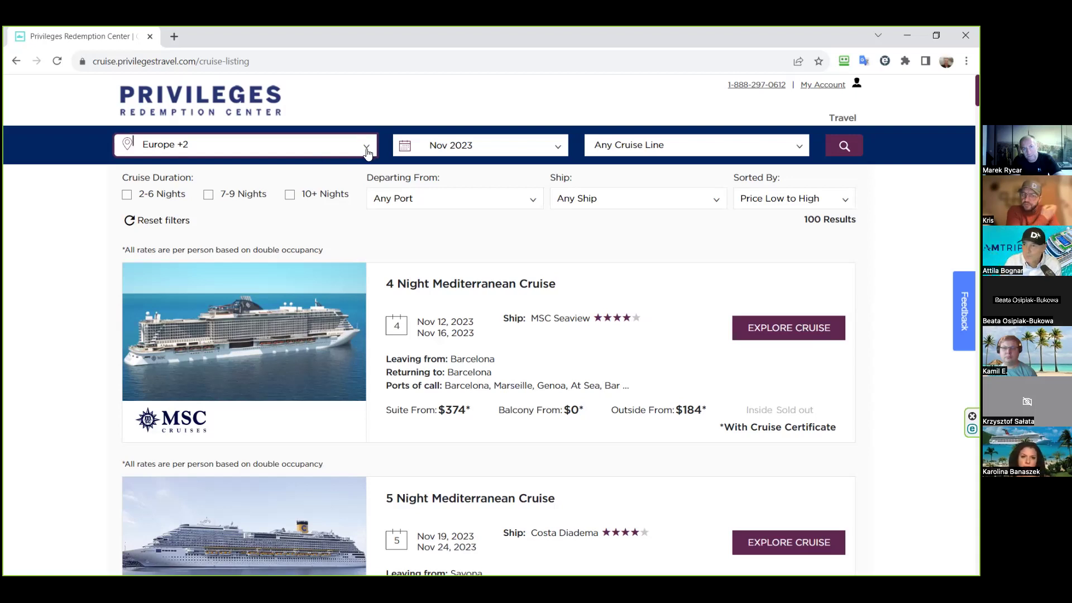
left_click(368, 150)
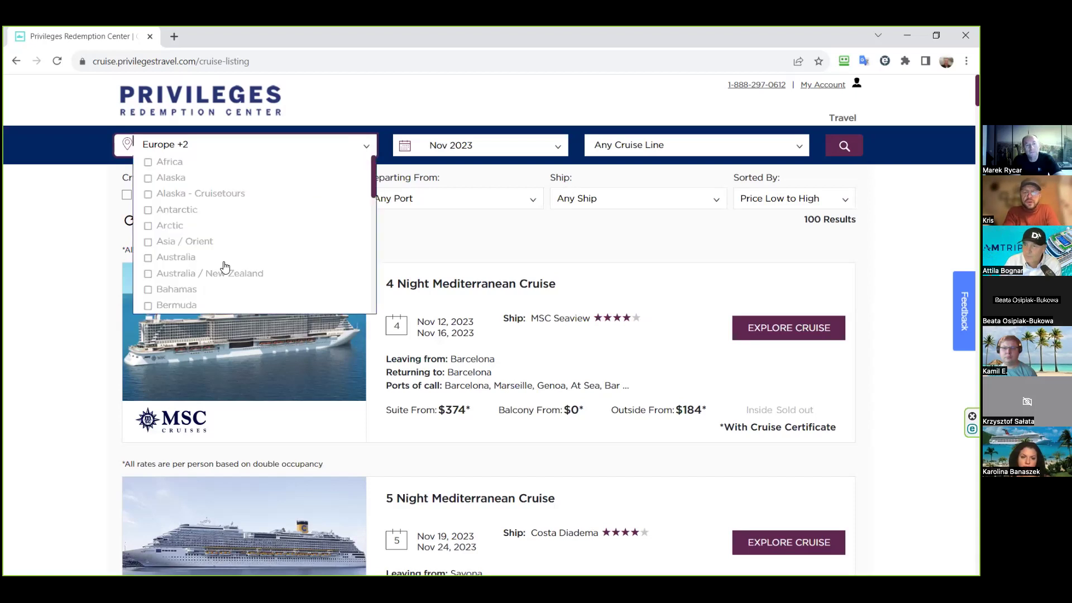
- Uncheck Nov 2023 in the sailing-month filter so it reads Any Month
left_click(411, 105)
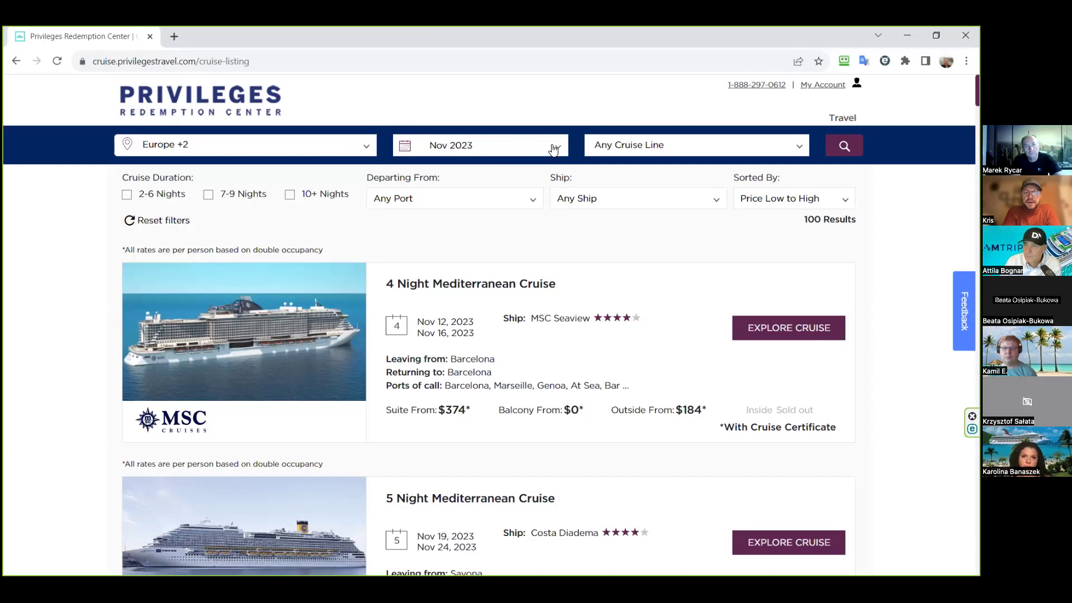
left_click(554, 148)
left_click(435, 164)
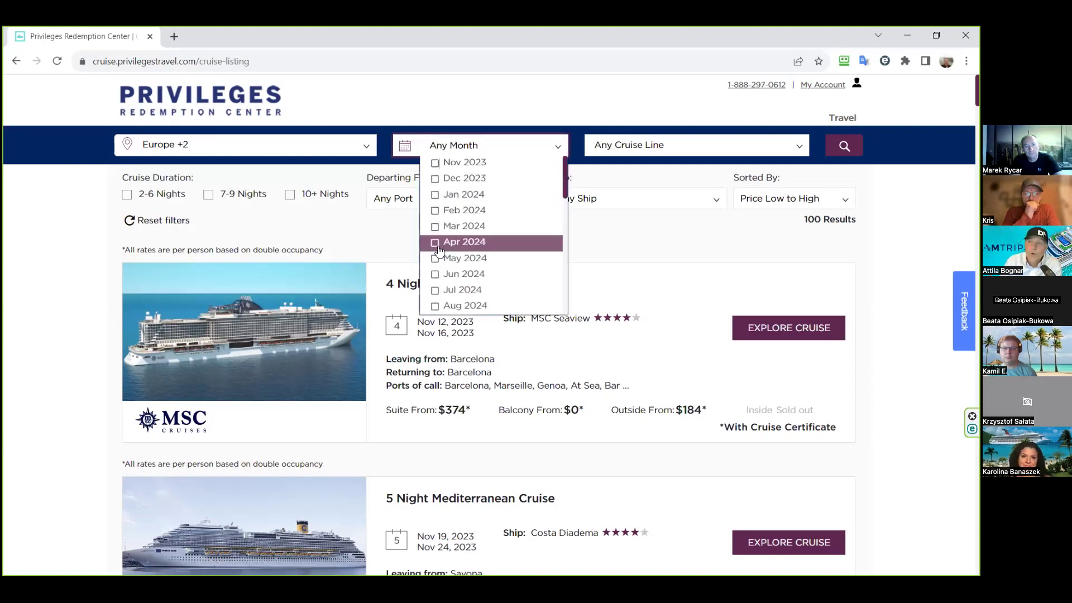
scroll(455, 265, "down", 1)
scroll(455, 264, "down", 4)
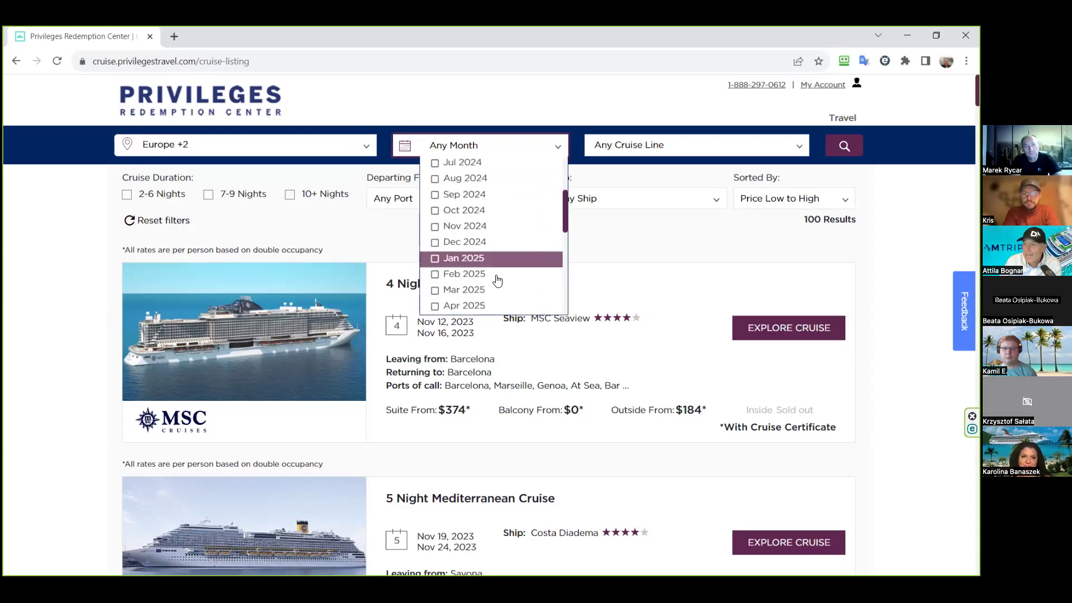
scroll(499, 270, "down", 2)
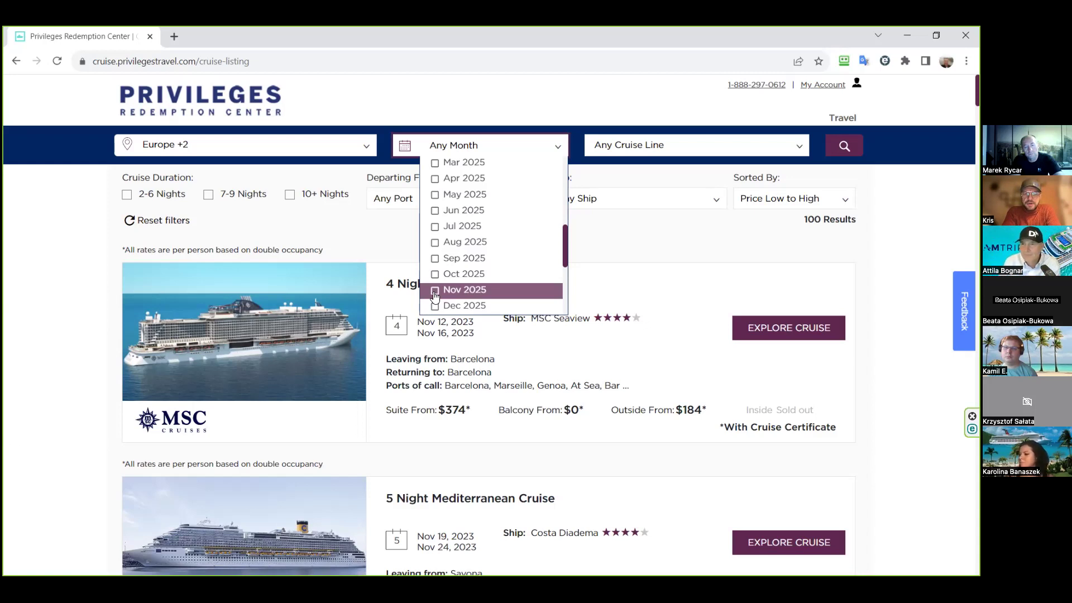
scroll(436, 294, "up", 1)
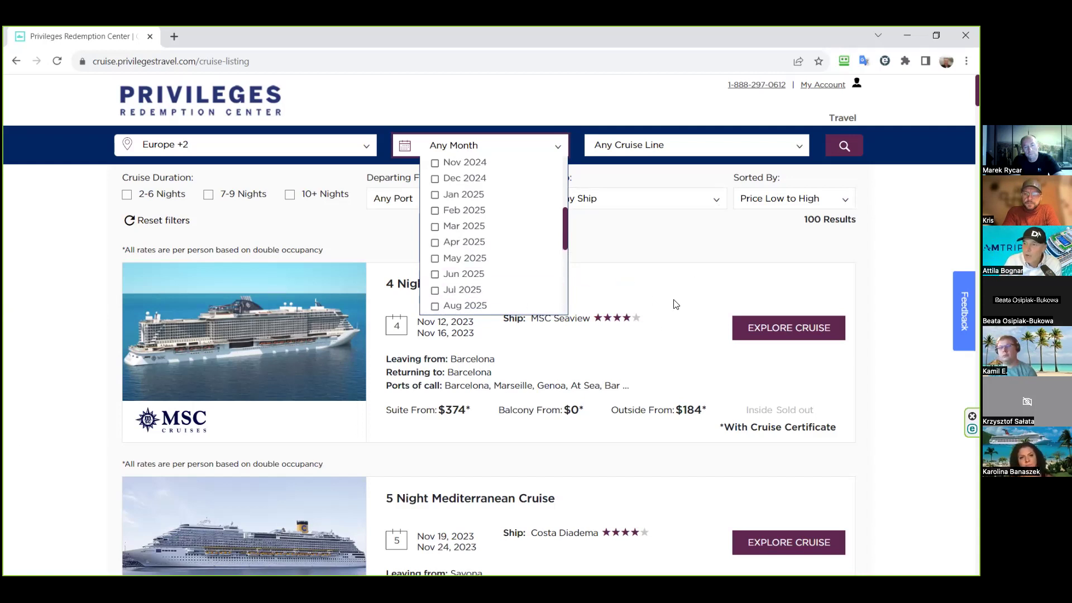
- Open the Nov 19 Costa Diadema 5 Night Mediterranean cruise and select its cruise number 87255202
left_click(662, 318)
scroll(663, 319, "down", 5)
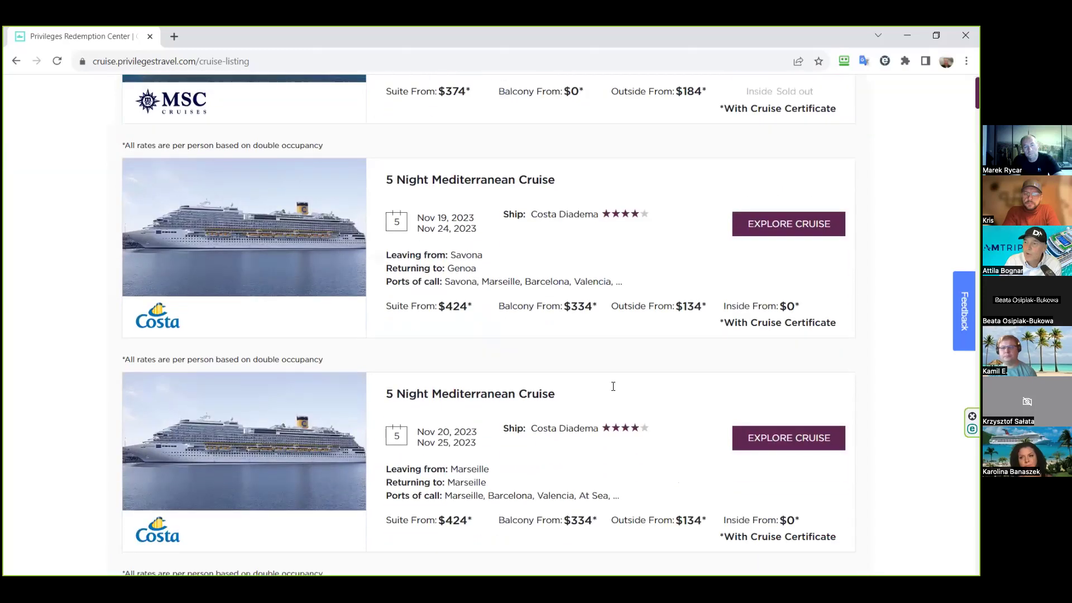
left_click(771, 224)
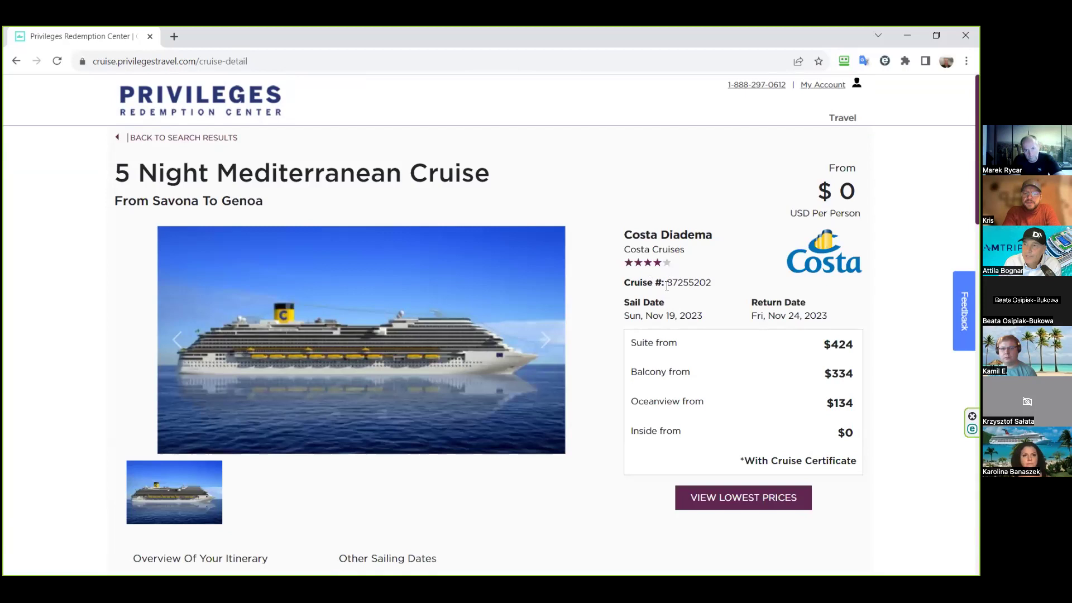
left_click_drag(673, 281, 724, 289)
left_click(717, 285)
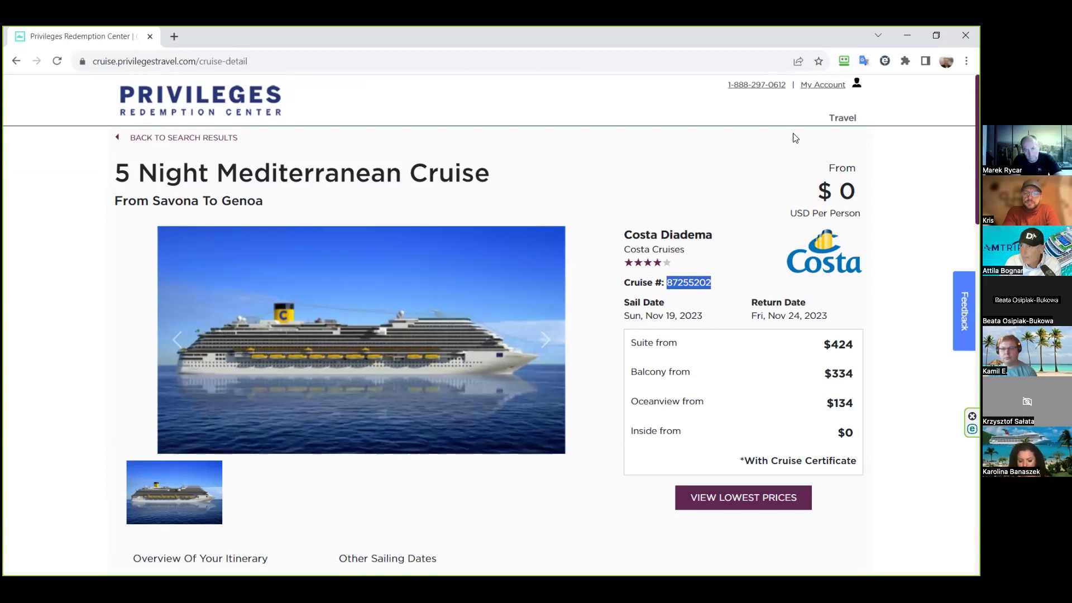
- Minimize the cruise site, close the free cruise voucher email, and show the desktop to reach Acrobat
left_click(907, 35)
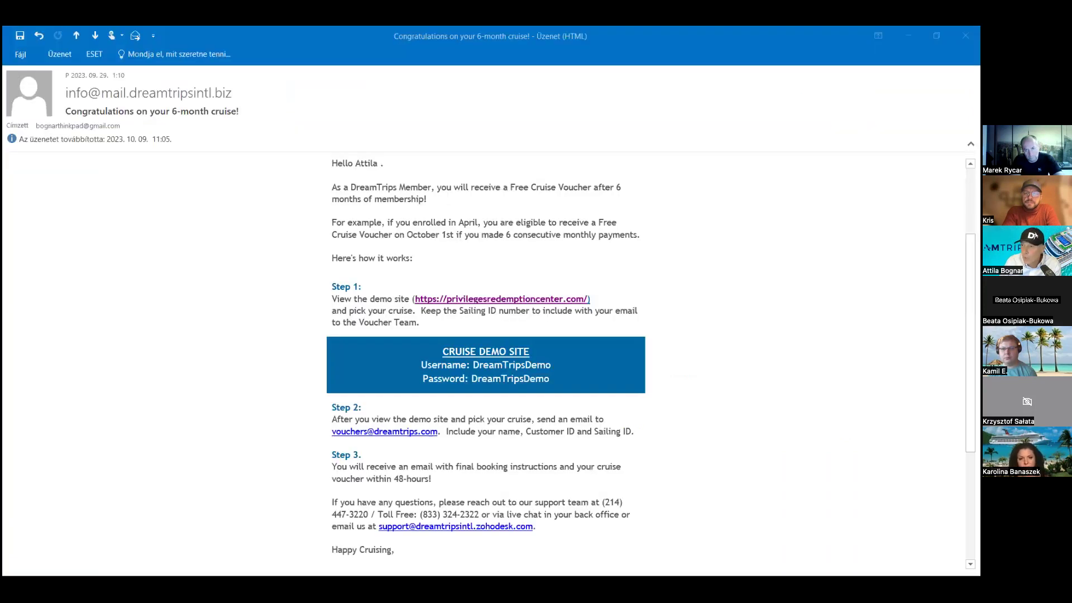
left_click(908, 35)
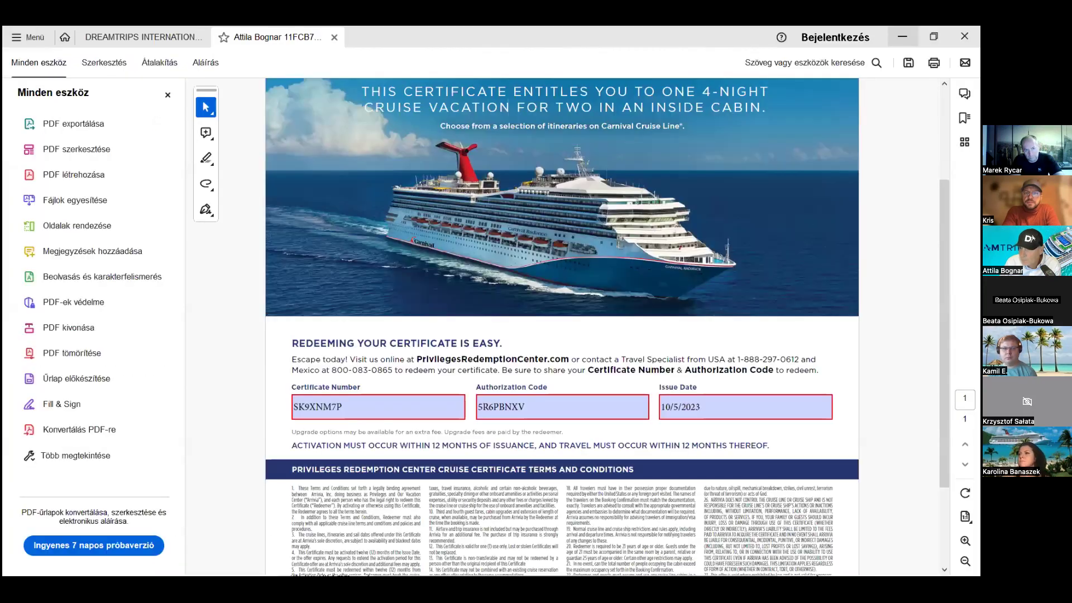
key("super+d")
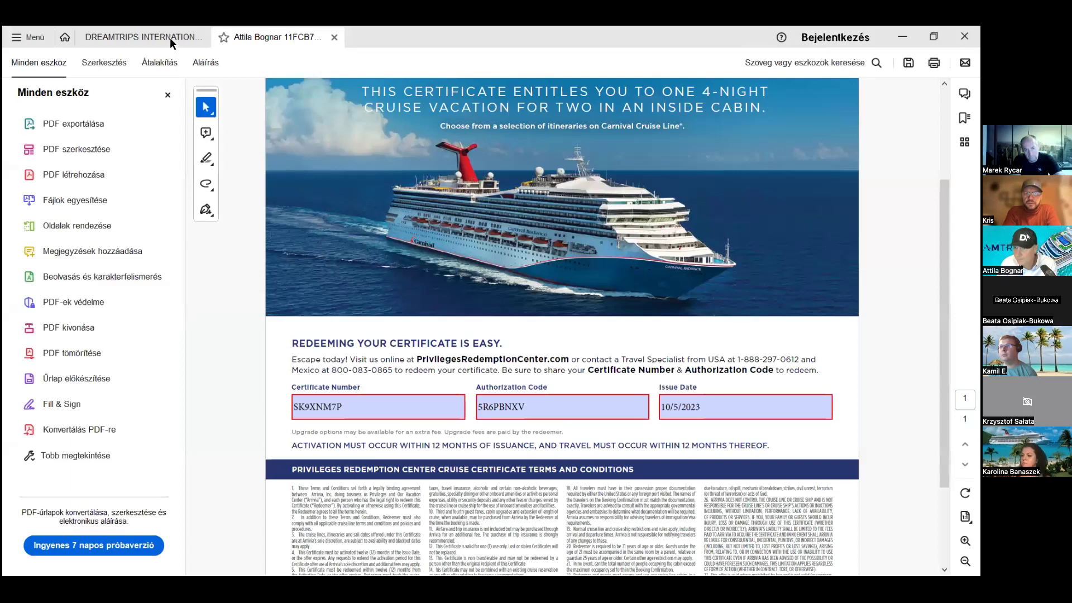
- Show the DreamTrips booking form with two passengers on MSC Sinfonia to Marseille
left_click(170, 38)
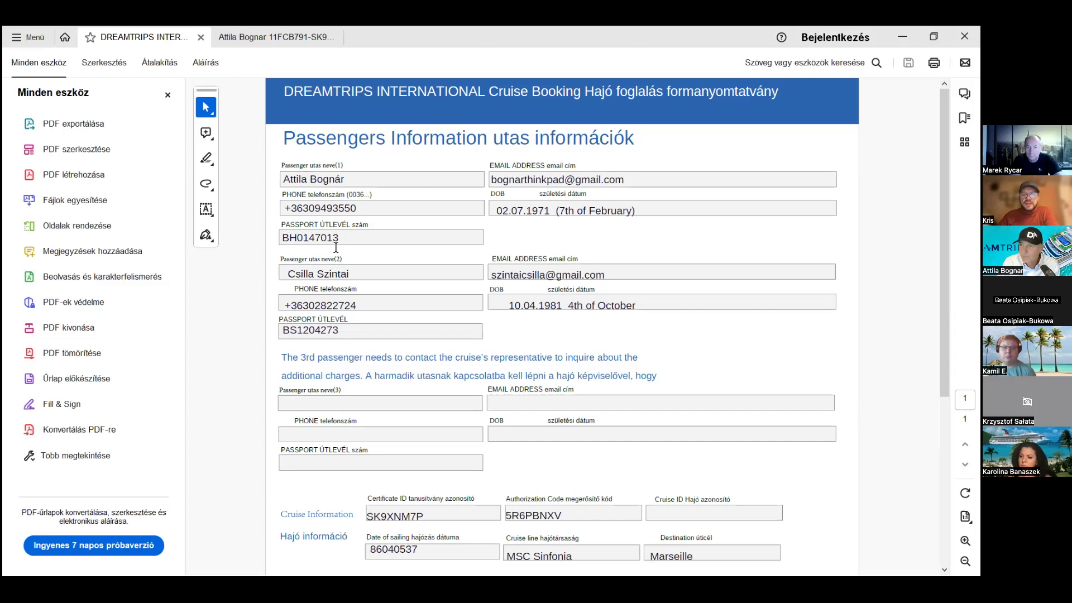
scroll(335, 247, "down", 1)
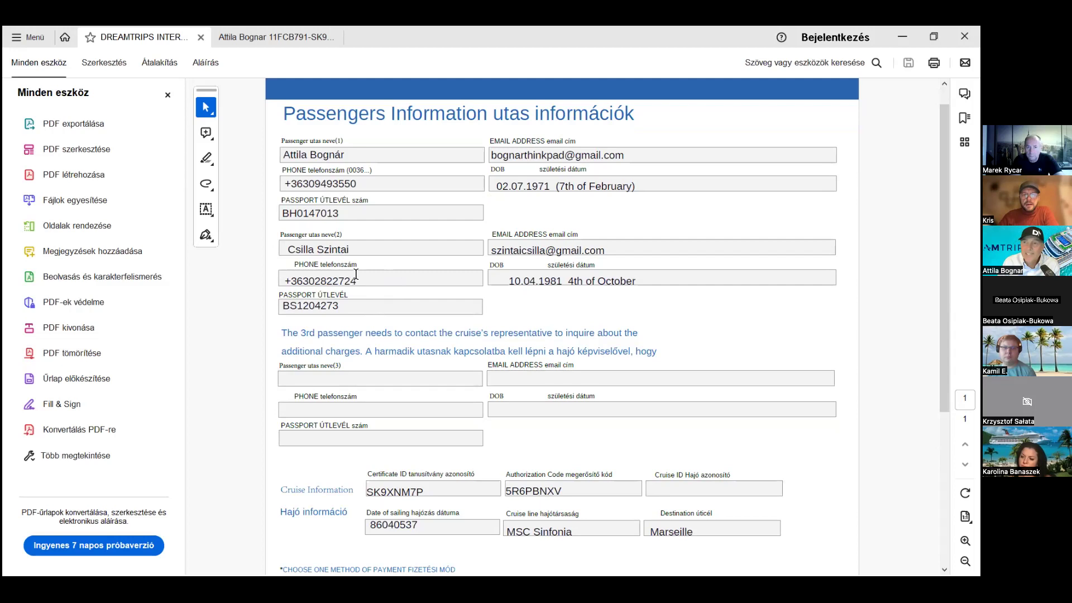
scroll(425, 274, "down", 1)
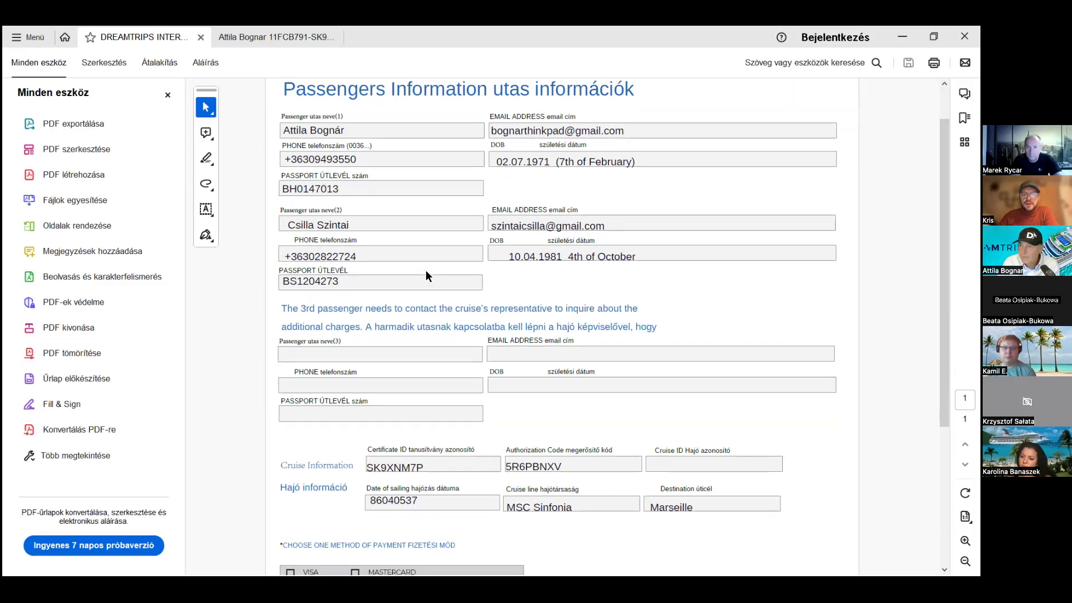
scroll(427, 266, "down", 3)
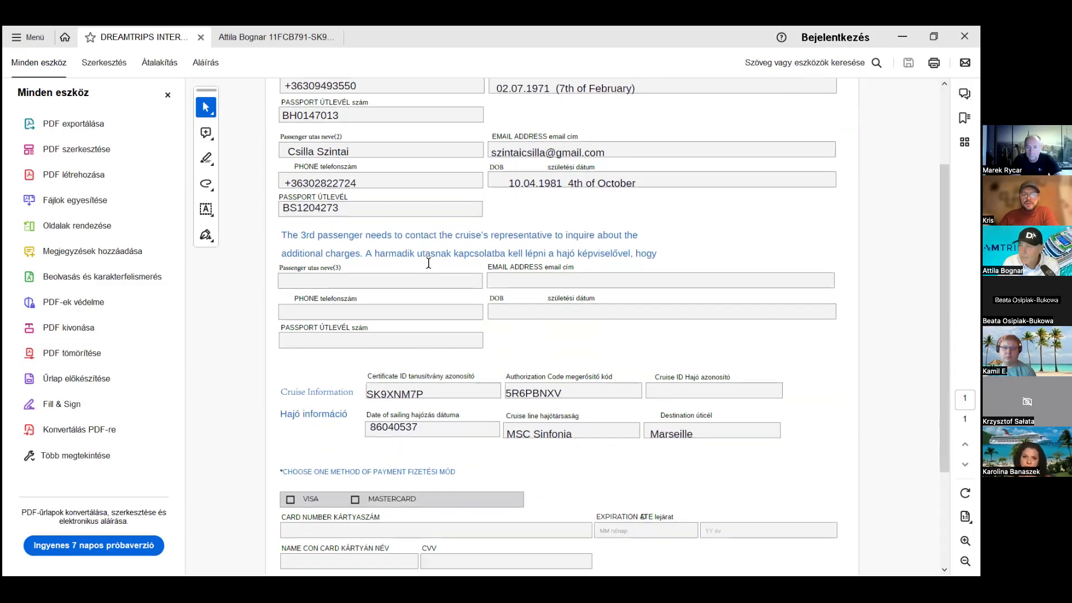
scroll(428, 262, "down", 1)
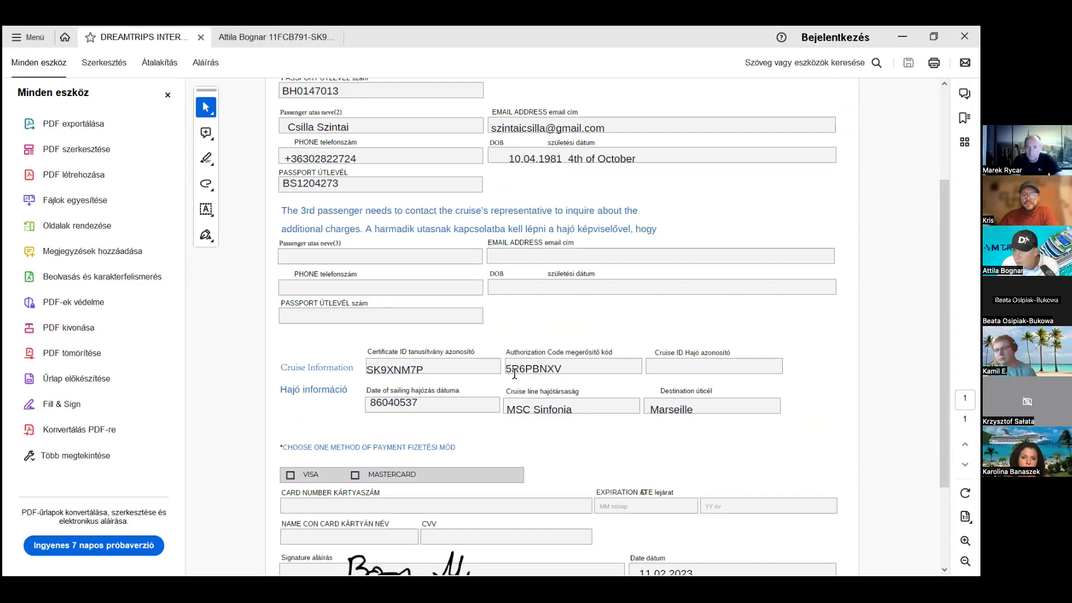
scroll(539, 383, "down", 2)
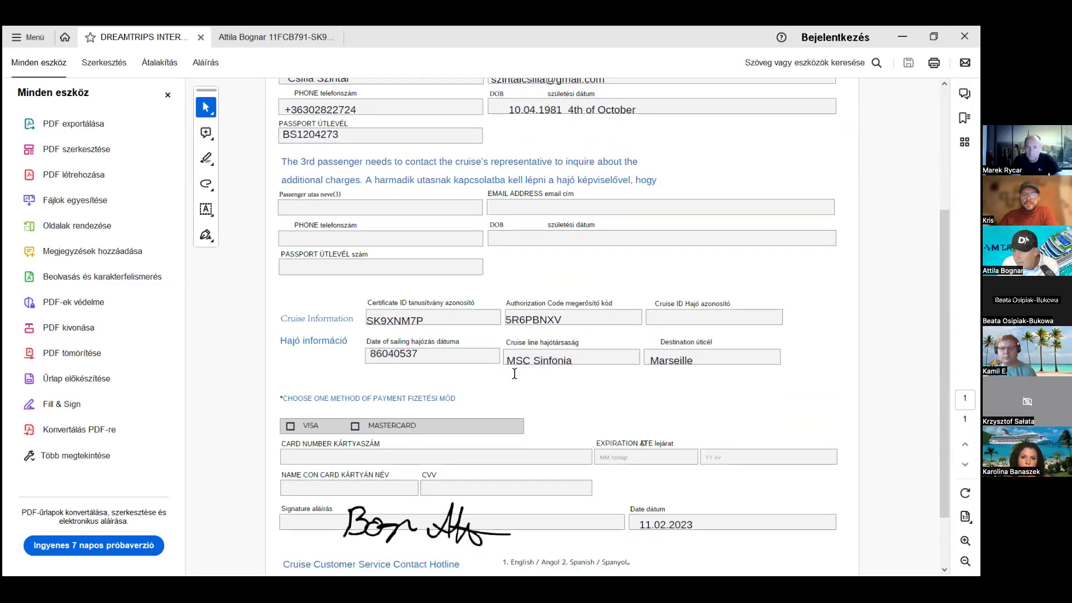
scroll(514, 373, "up", 1)
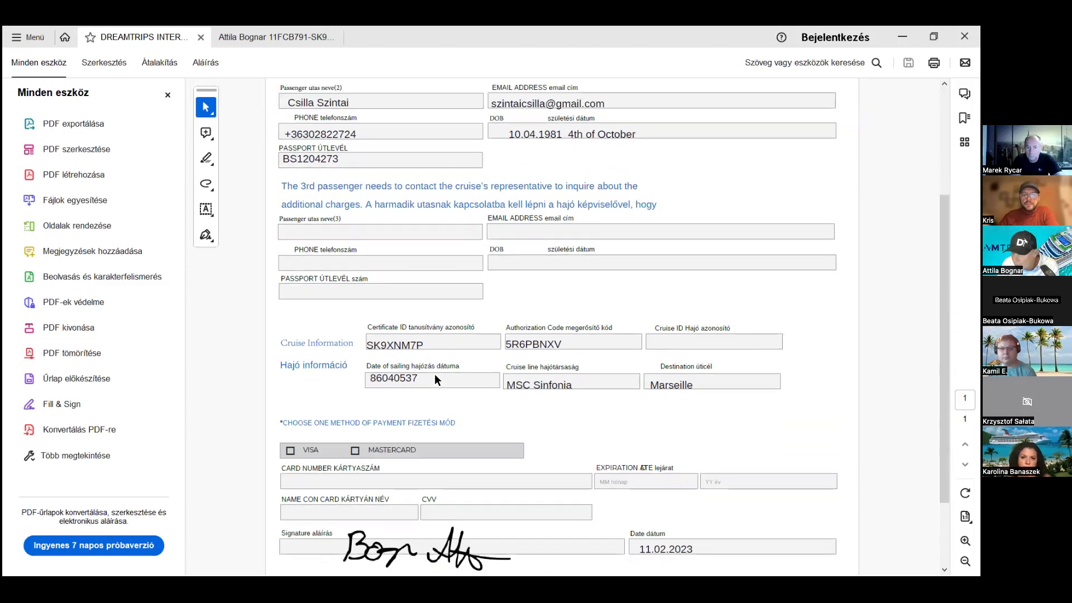
scroll(435, 373, "up", 7)
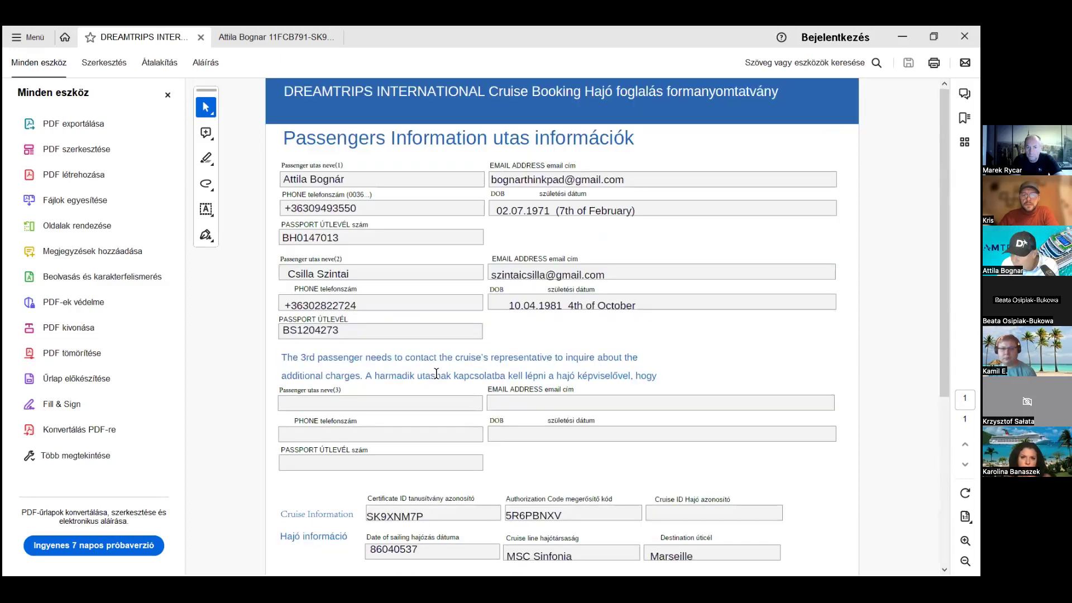
scroll(436, 373, "down", 2)
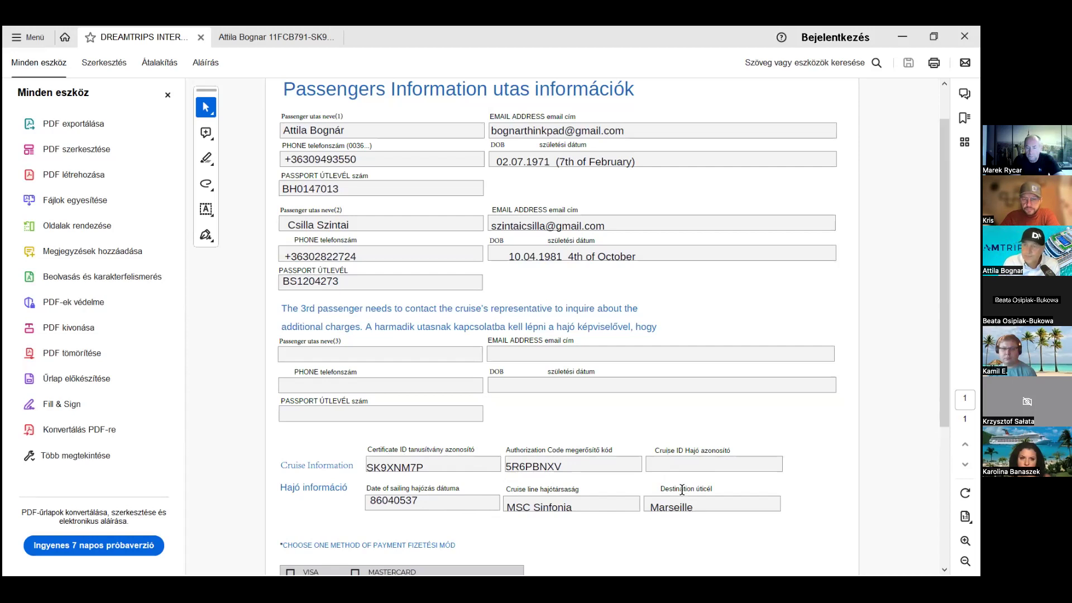
scroll(613, 445, "down", 8)
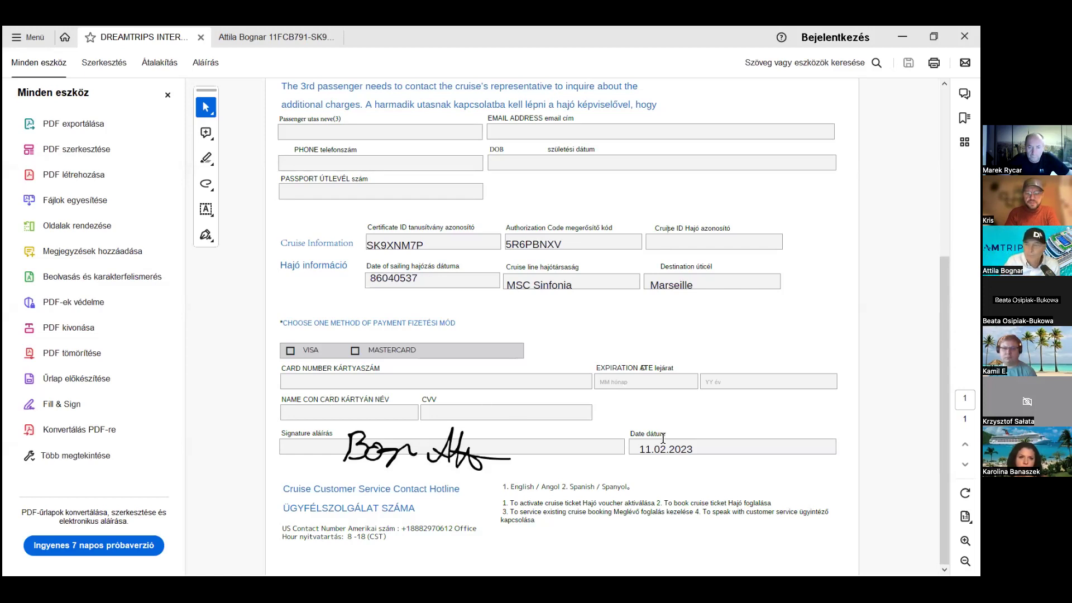
- Scroll the DreamTrips booking form back to the top
scroll(600, 401, "up", 8)
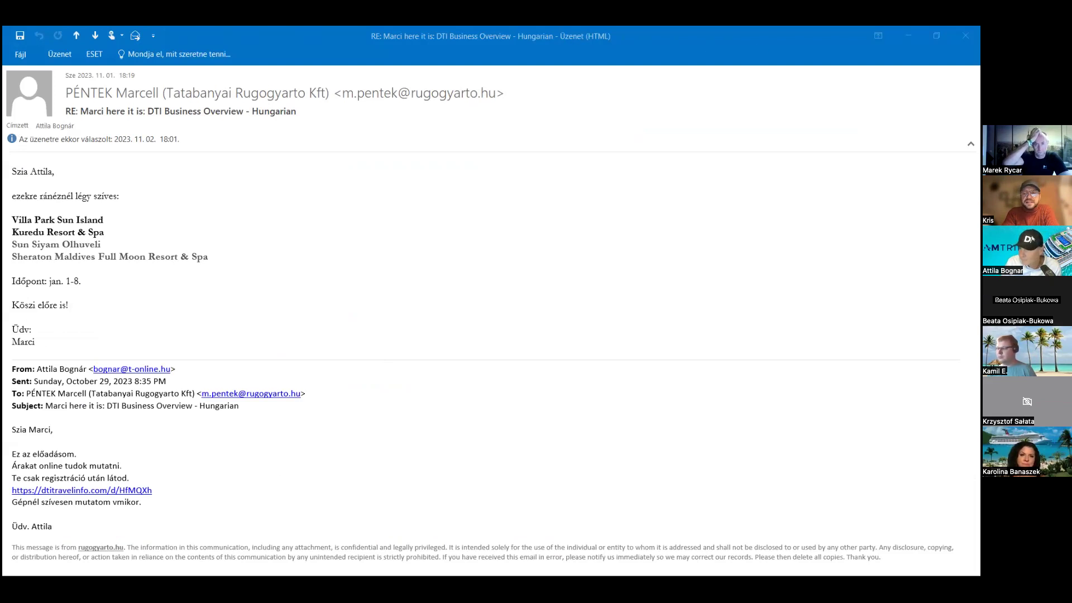
- Close the hotel request email and bring up the Villa Park Sun Island quote reply ($409.13)
left_click(965, 36)
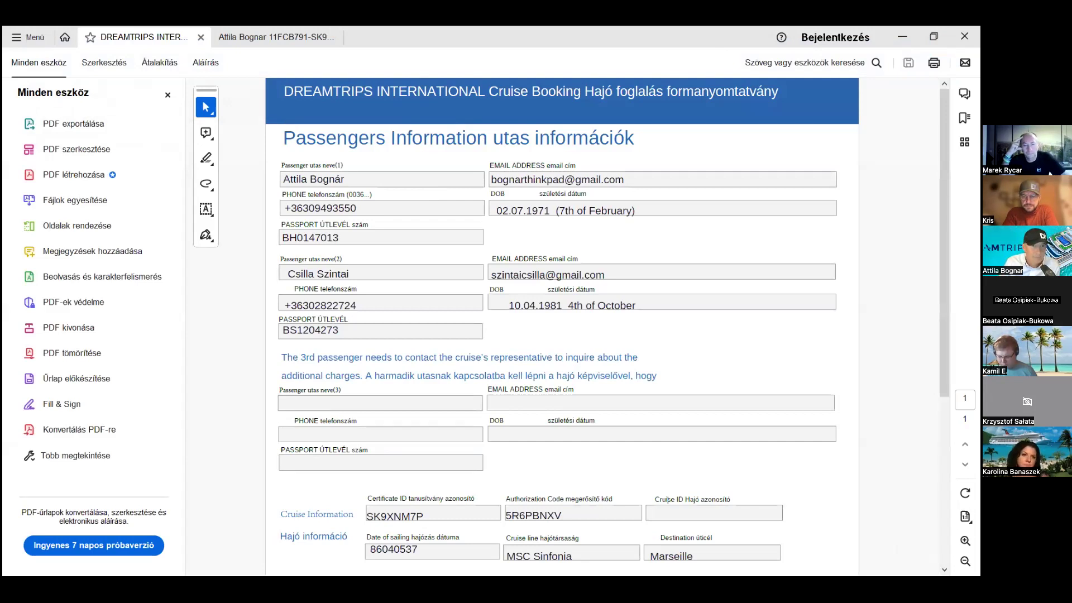
key("alt+Tab")
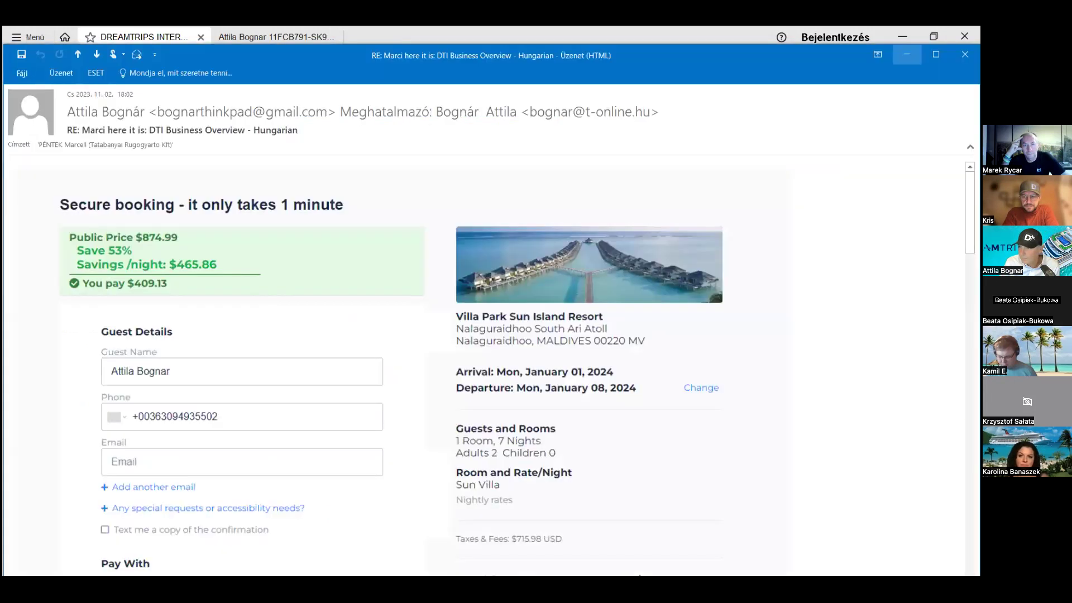
- Scroll through the Villa Park quote of $3579.89 for 7 nights
scroll(468, 319, "down", 1)
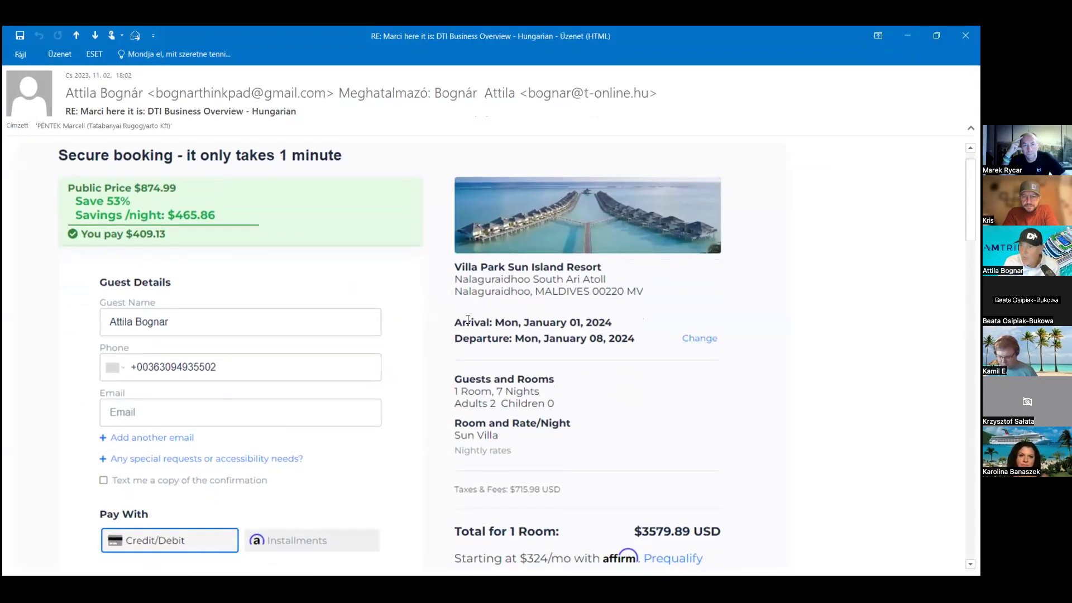
scroll(468, 319, "down", 1)
scroll(468, 319, "up", 1)
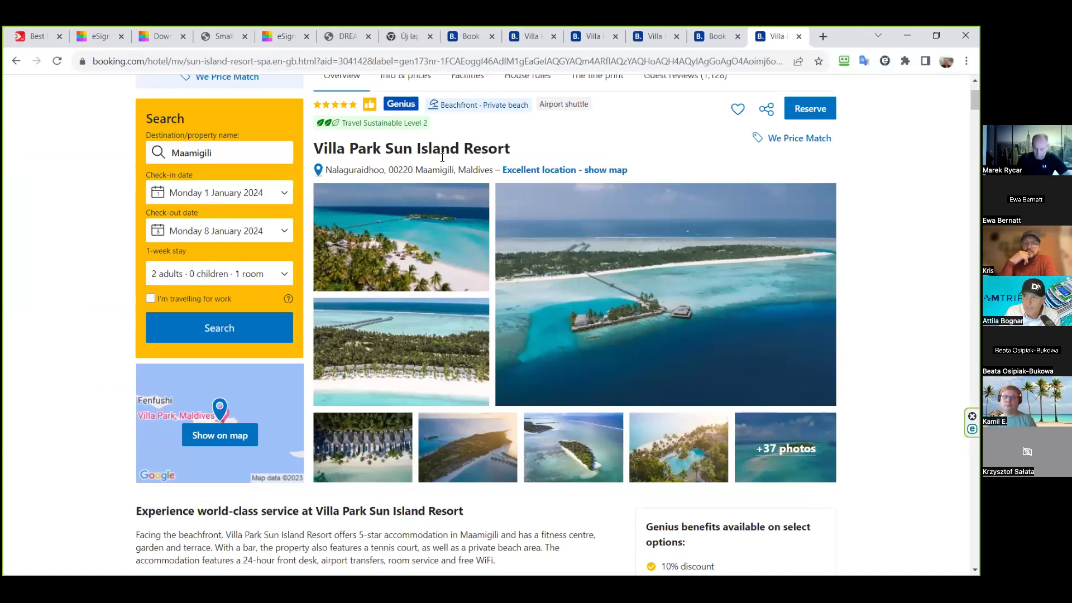
- Compare Booking.com Water Villa prices (US$5,484 full board, US$8,264 all-inclusive), then minimize the browser
scroll(464, 158, "down", 9)
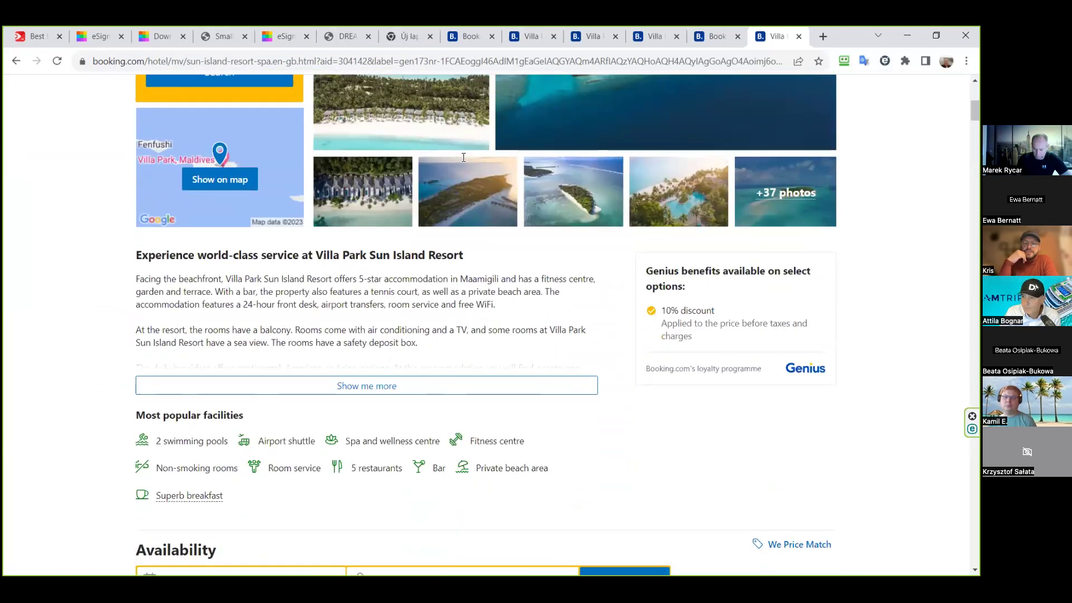
scroll(463, 157, "down", 2)
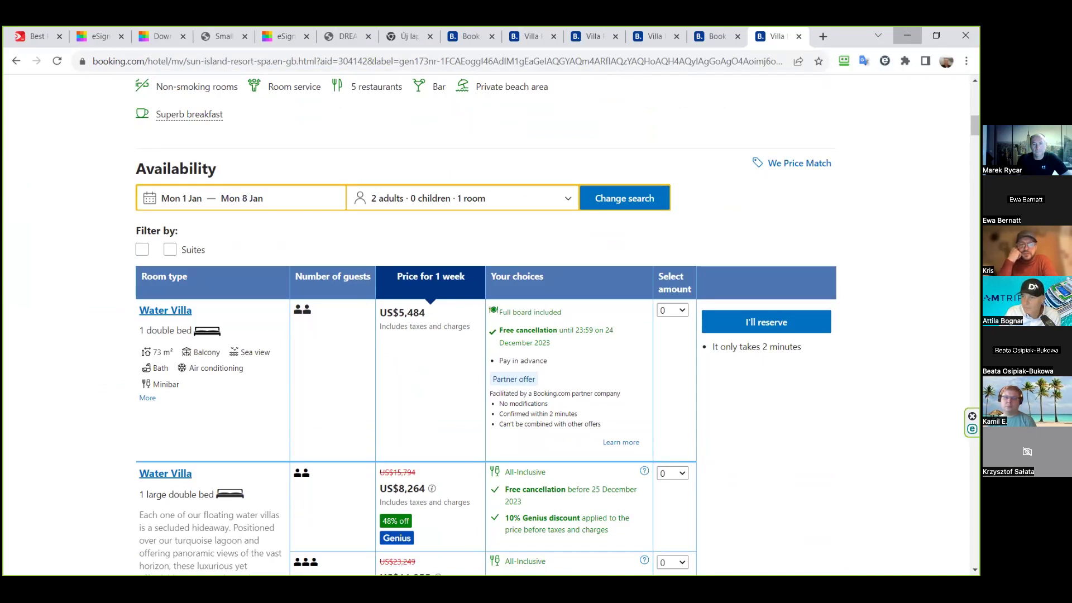
left_click(908, 35)
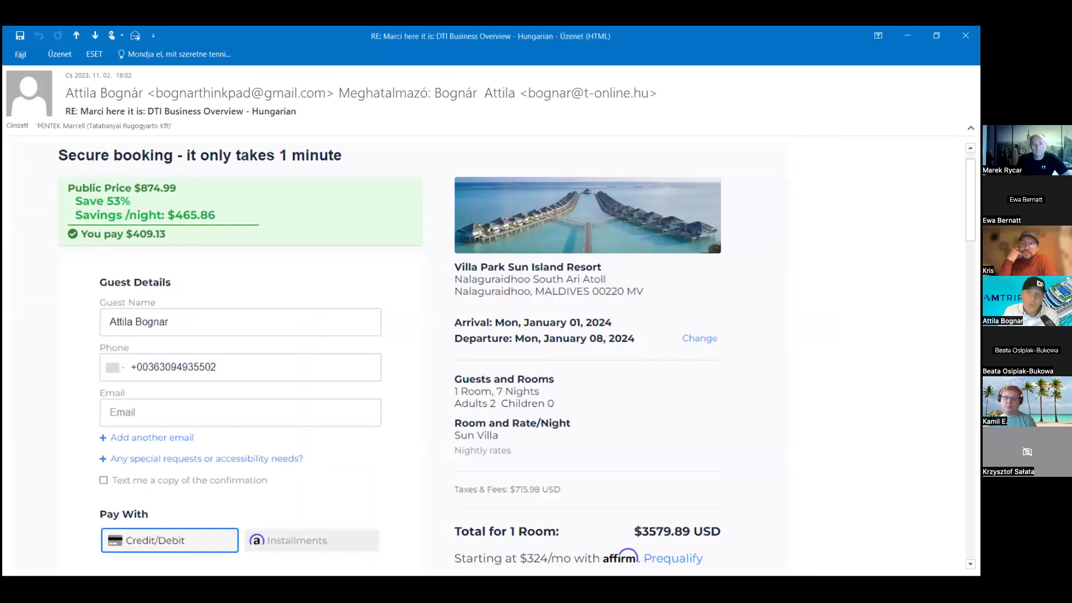
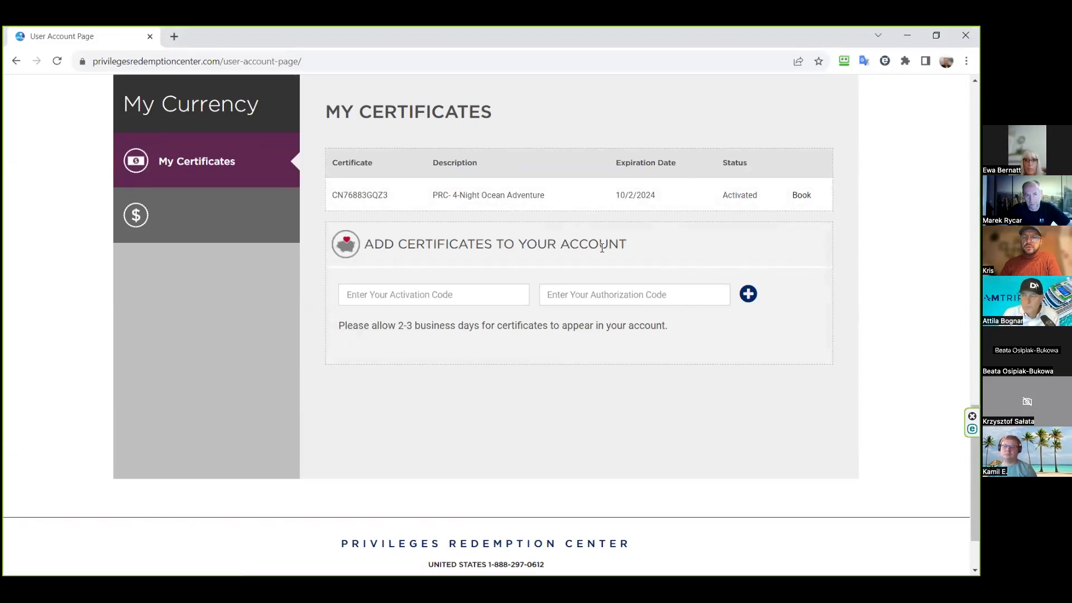
- Log out from the header's user menu, returning to the Activate Today page
scroll(602, 248, "up", 1)
scroll(603, 251, "up", 1)
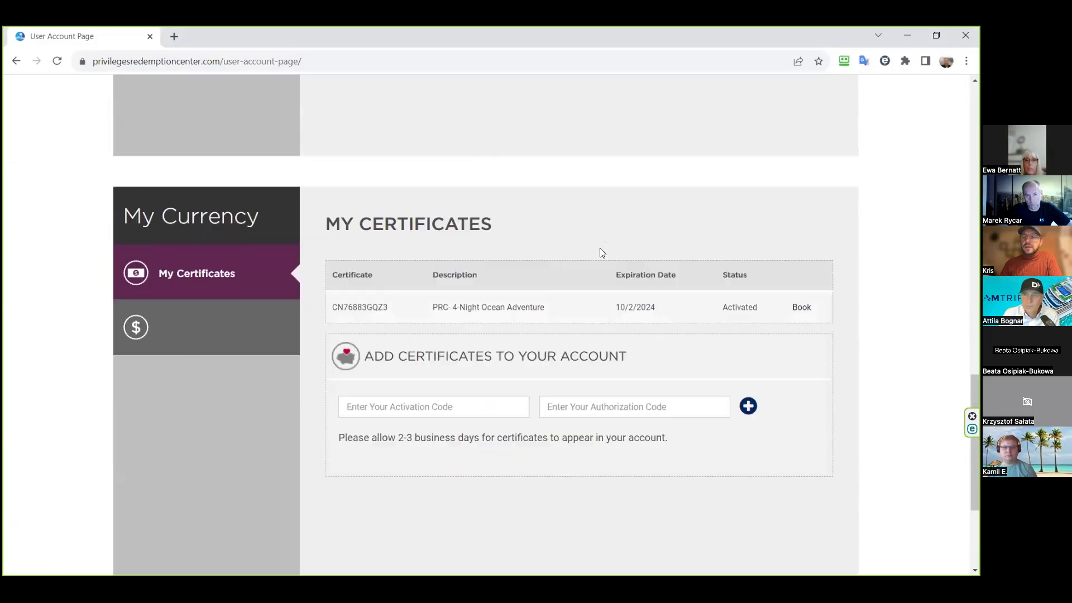
scroll(602, 253, "up", 10)
scroll(600, 252, "up", 10)
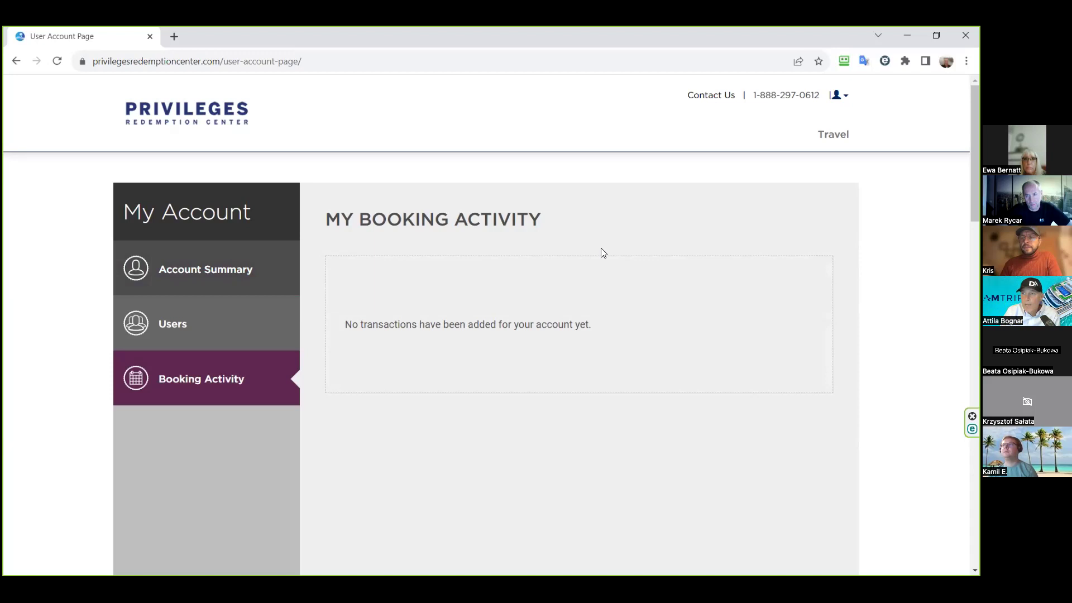
left_click(840, 97)
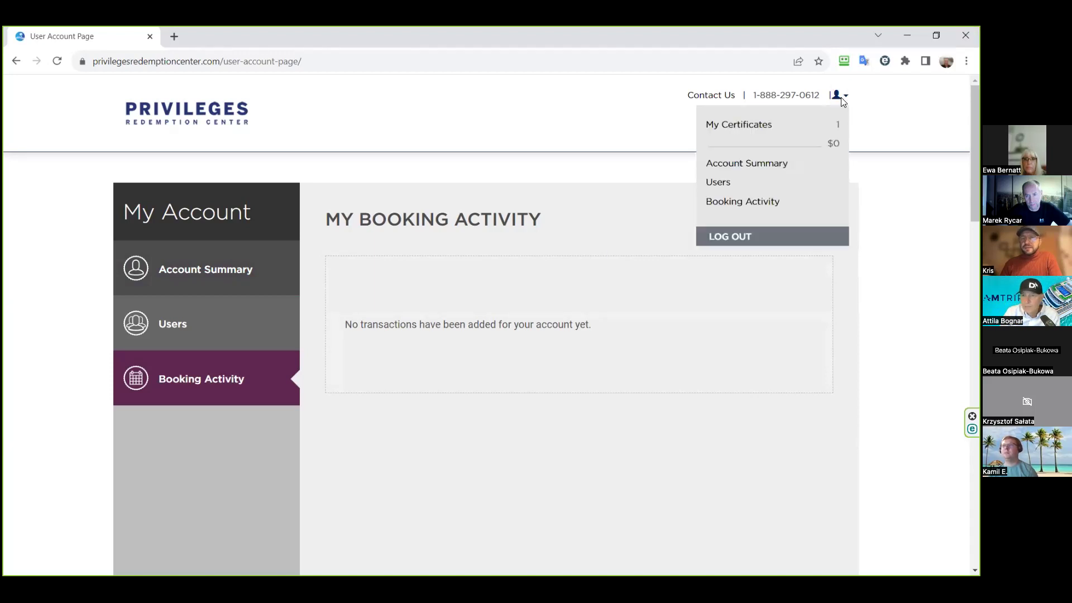
left_click(741, 238)
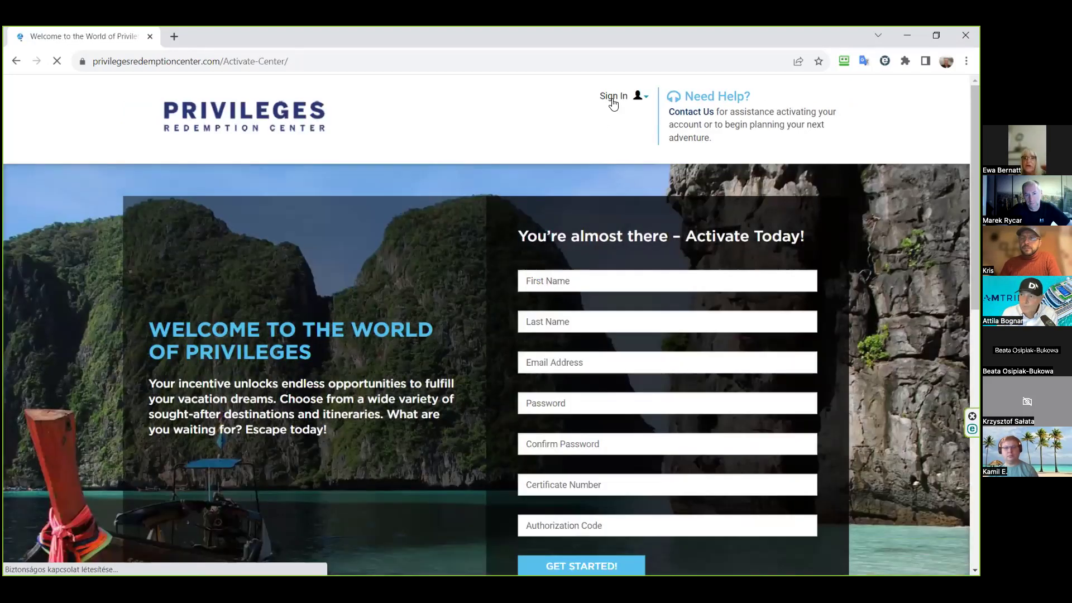
- Replace the saved username with the second account's e-mail address and enter its password
left_click(612, 99)
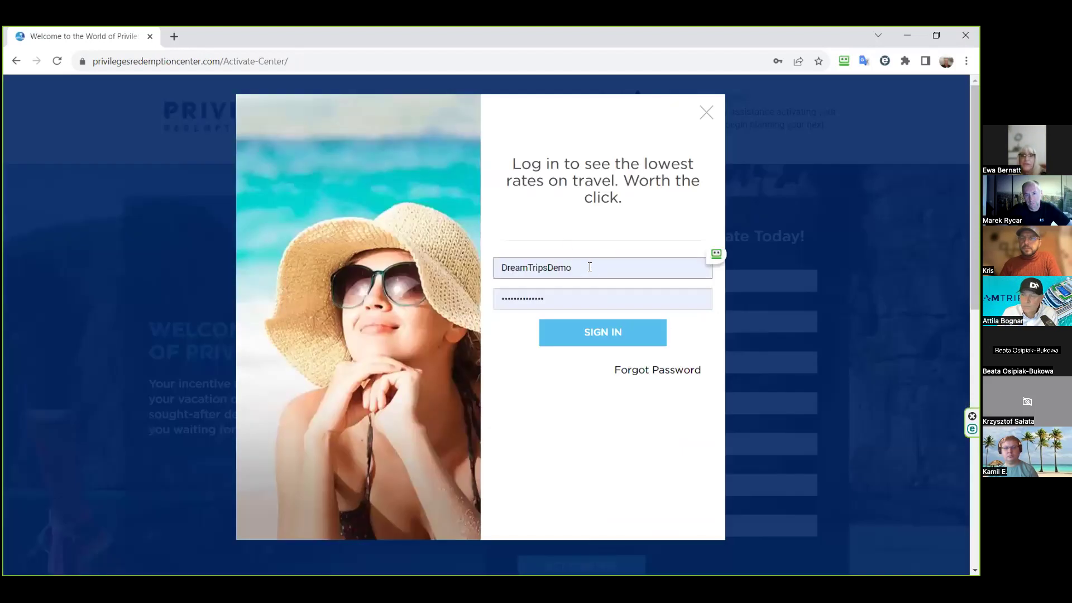
left_click(589, 267)
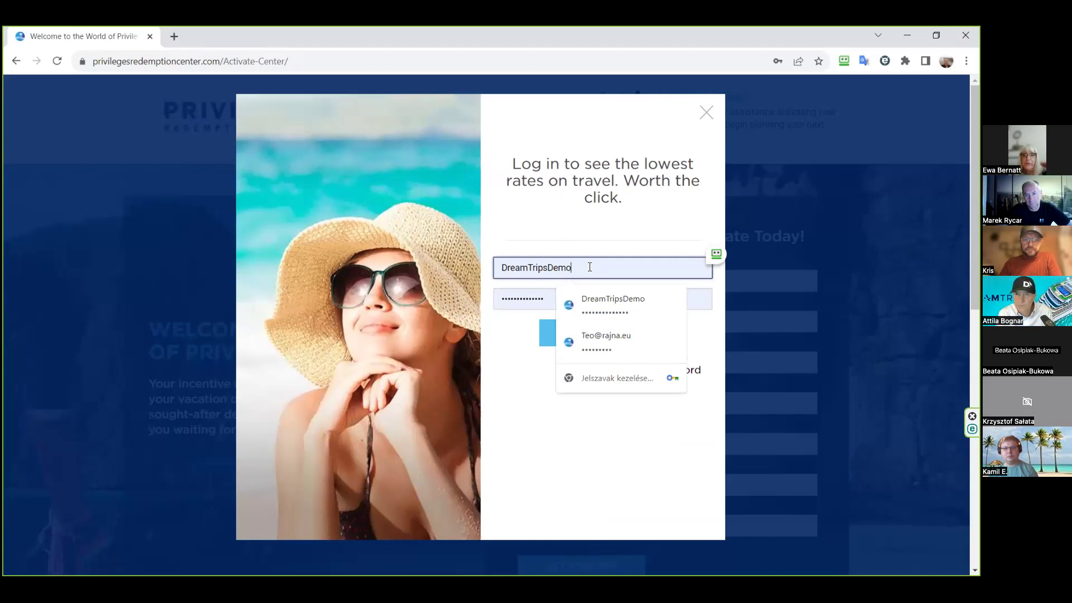
key("ctrl+a")
key("BackSpace")
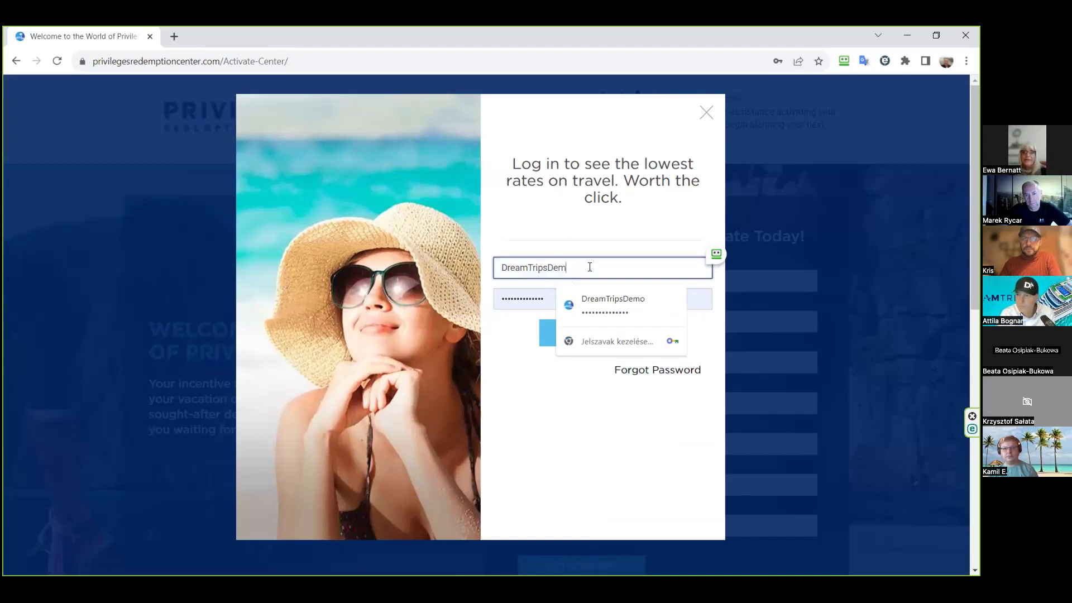
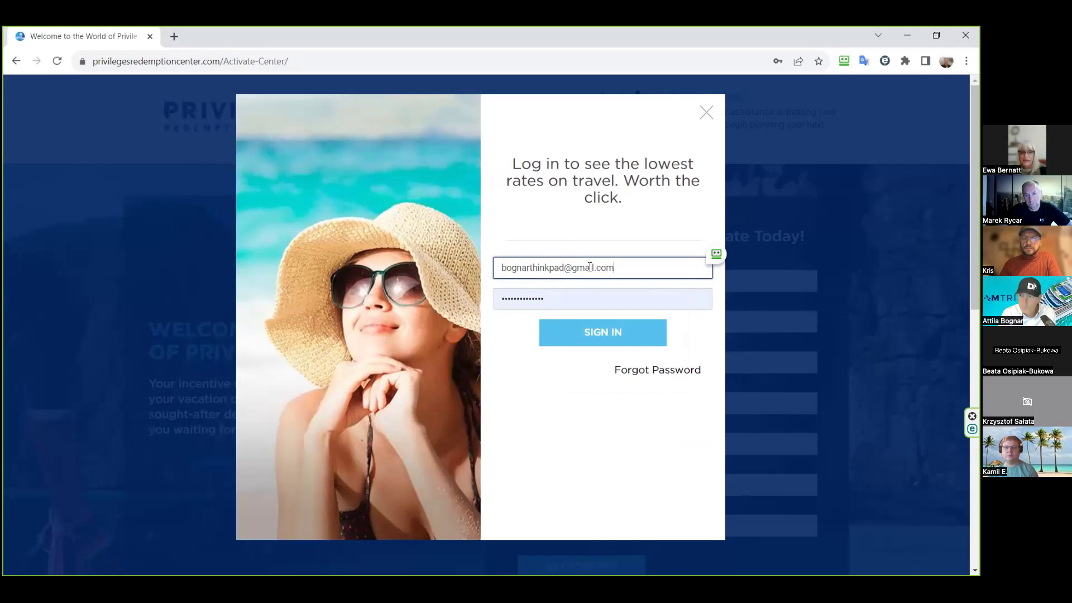
key("Tab")
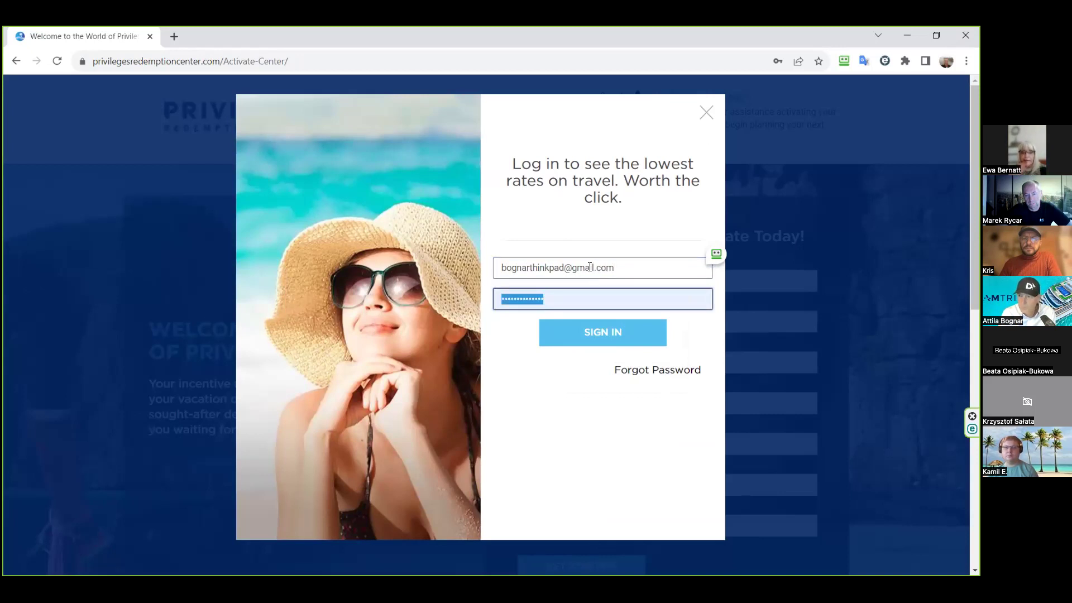
type("••••••")
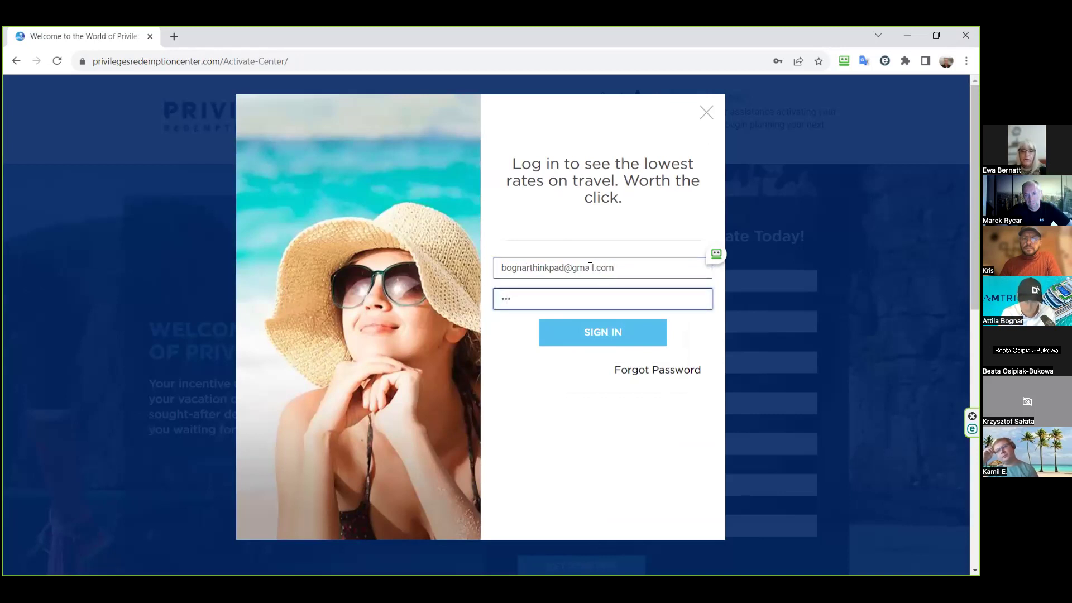
type("•••")
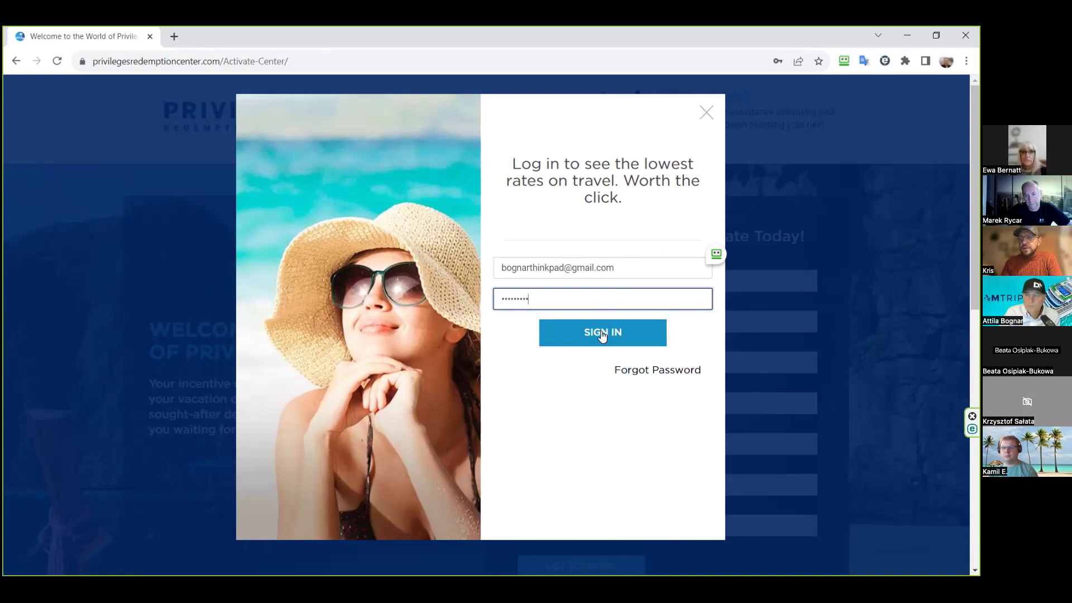
- Sign in and shop May 2024 cruises for the PRC- 4-Night Ocean Adventure certificate
left_click(601, 333)
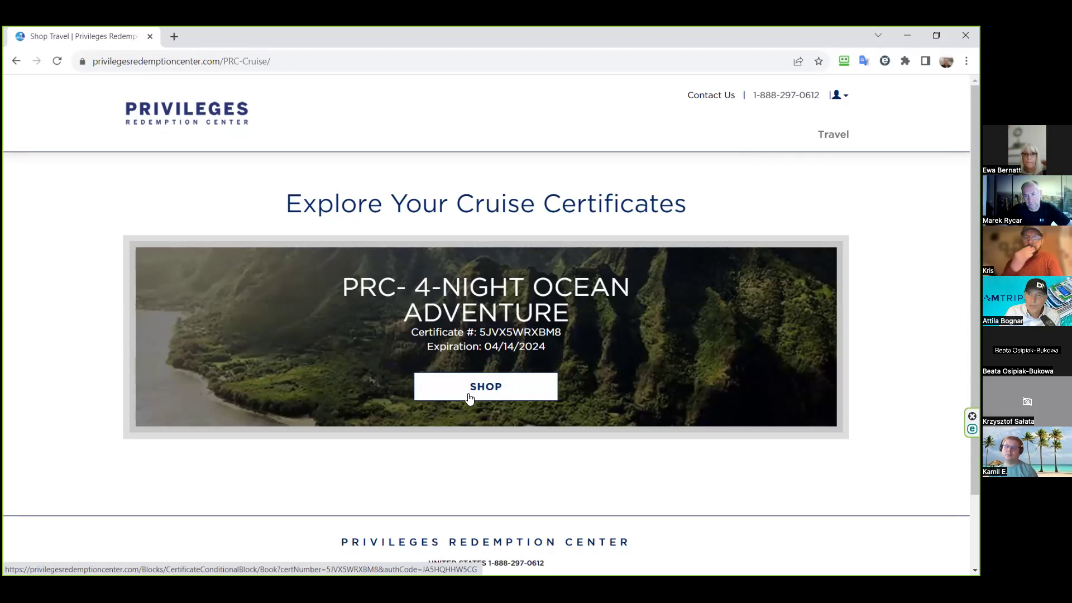
left_click(474, 396)
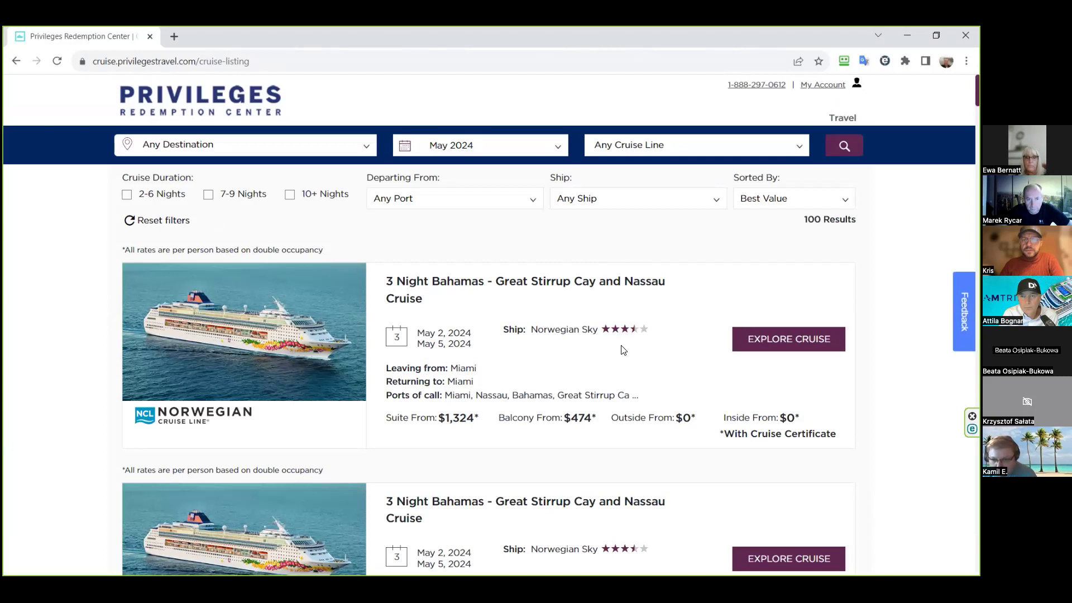
- View My Account's Booking Activity, then the Account Summary showing 1 certificate and a $0 balance
left_click(836, 88)
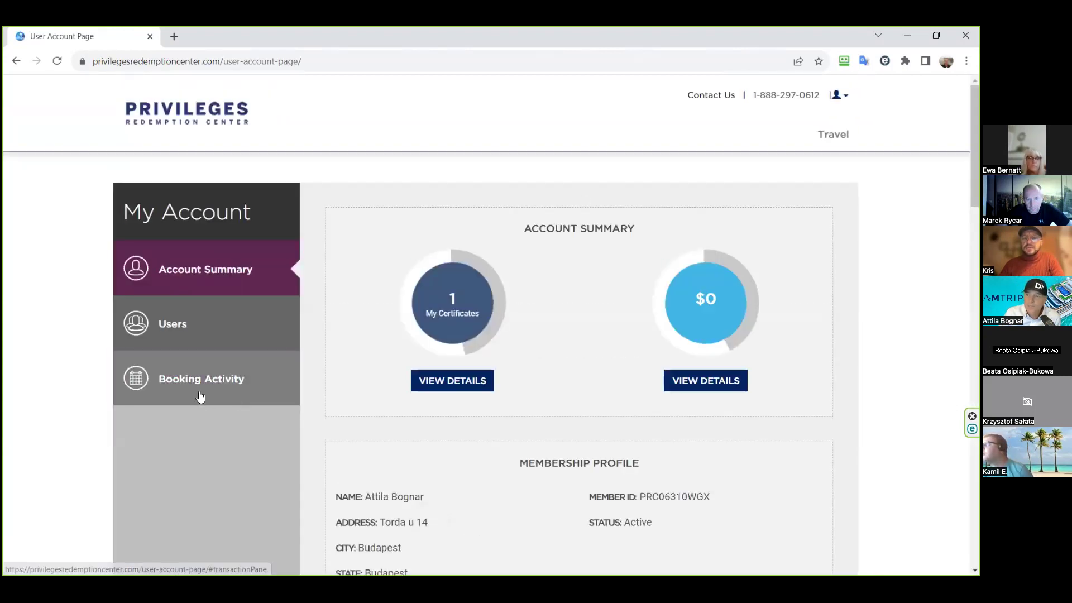
left_click(209, 391)
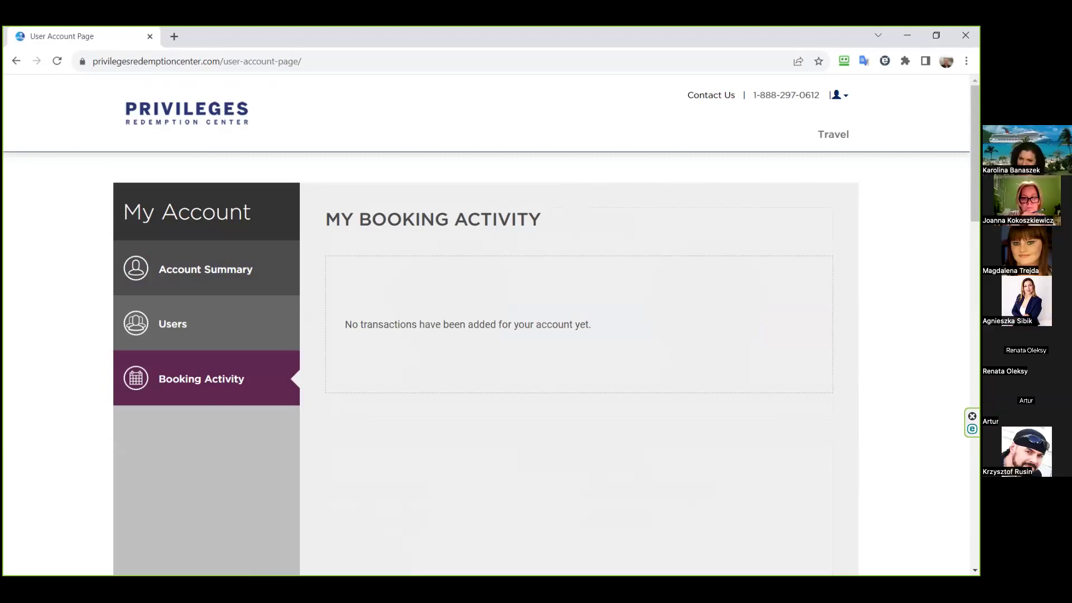
left_click(214, 274)
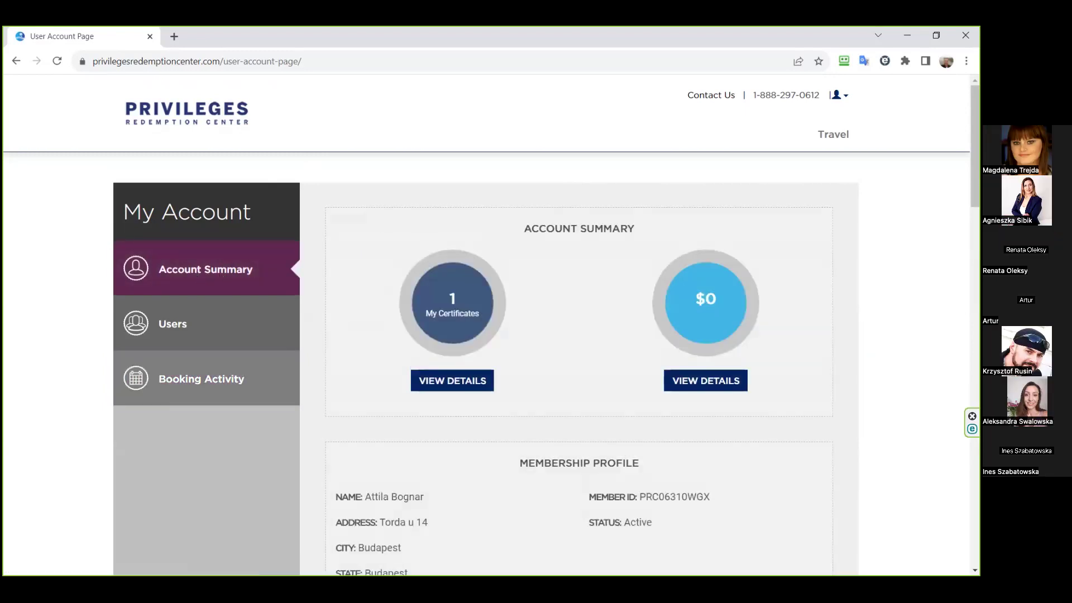